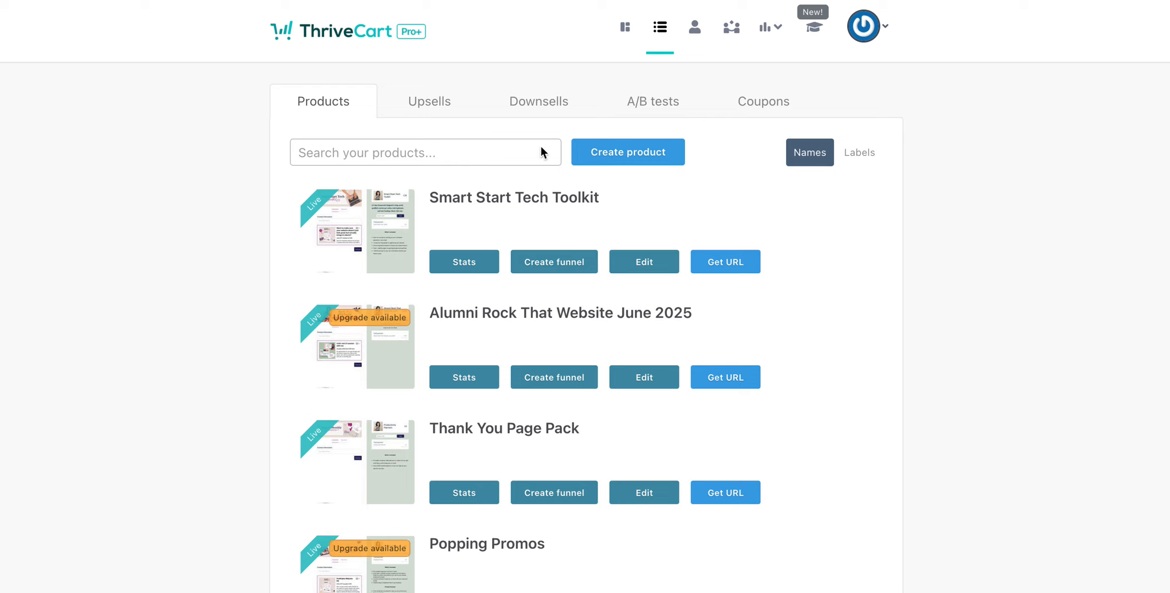
Create a new digital product and open it for editing.
{"action": "left_click", "coordinate": [637, 153]}
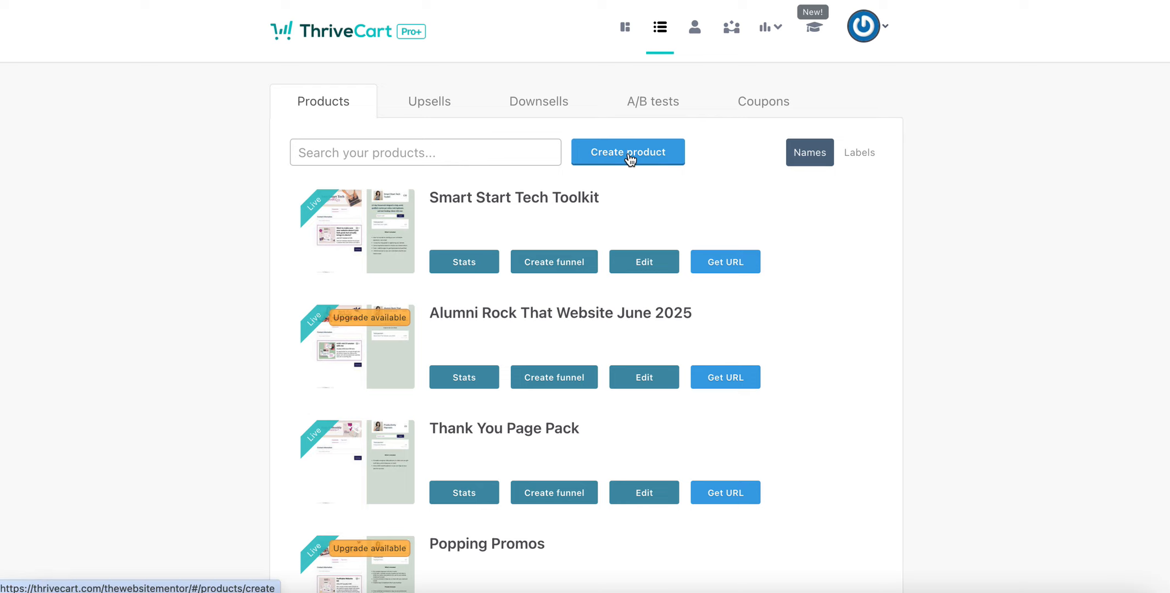
{"action": "left_click", "coordinate": [630, 158]}
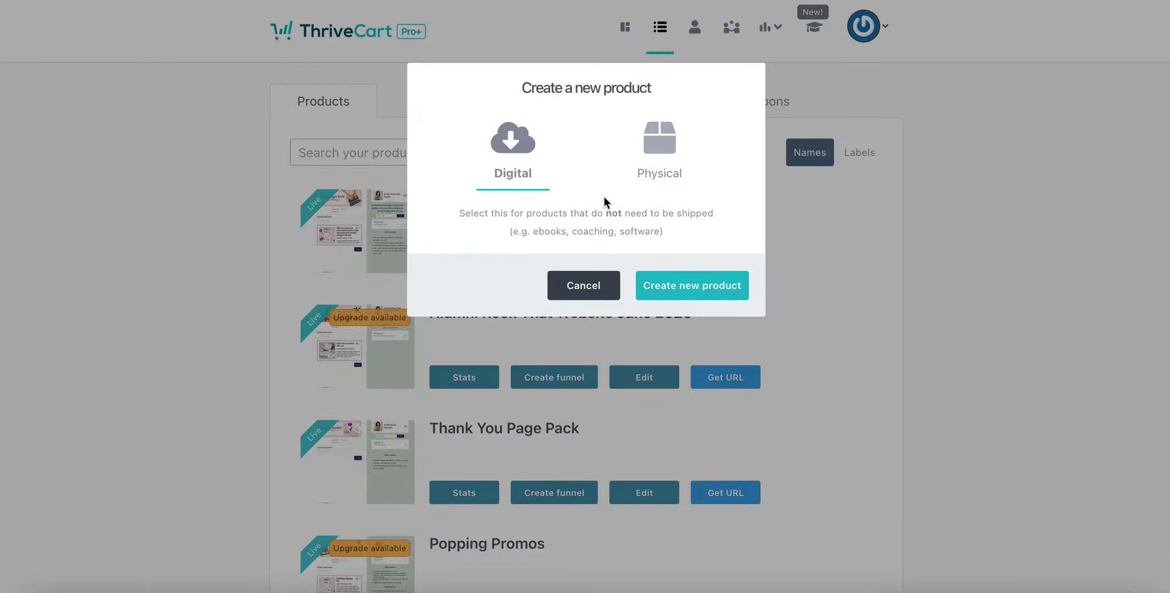
{"action": "left_click", "coordinate": [693, 291]}
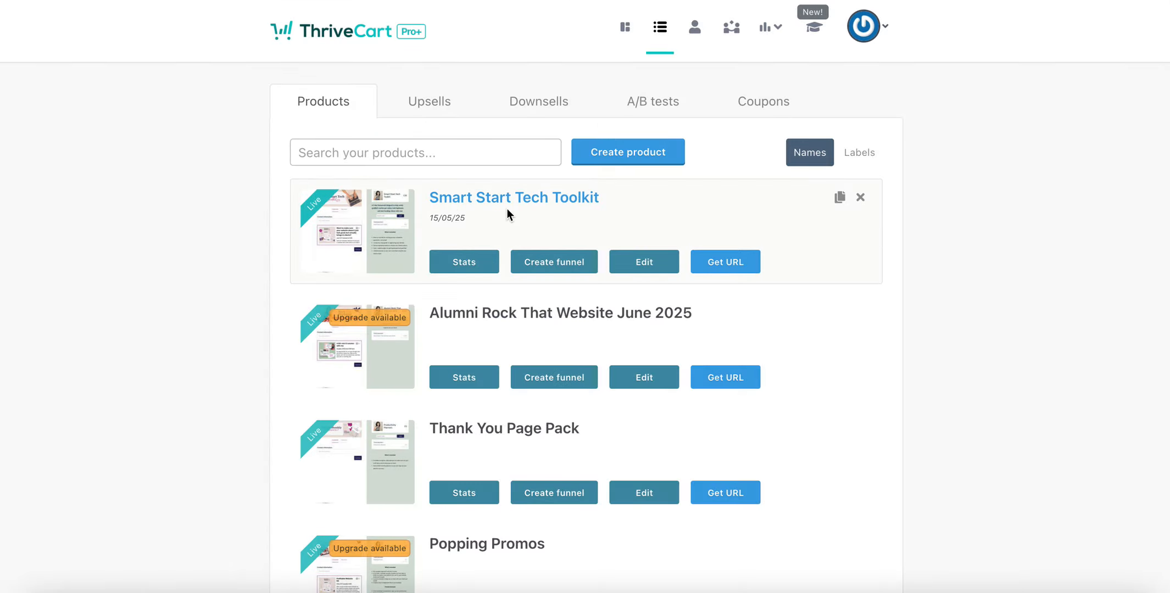
{"action": "left_click", "coordinate": [507, 208]}
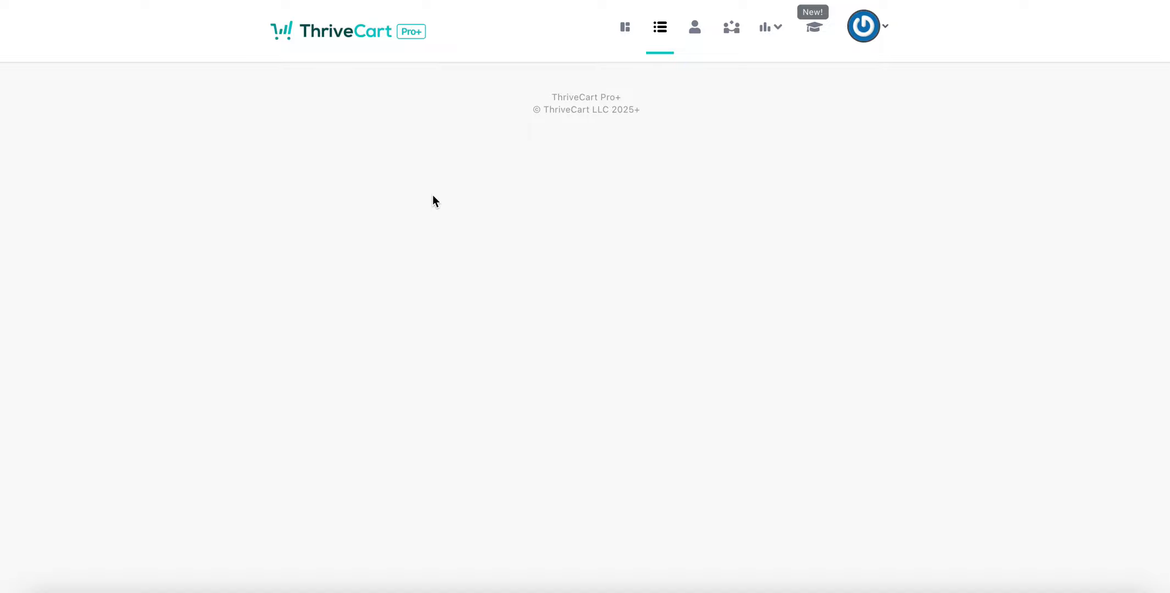
Name the product 'Test Membership', label it 'Demo', and make the account holder its owner.
{"action": "left_click", "coordinate": [355, 233]}
{"action": "key", "text": "ctrl+a"}
{"action": "key", "text": "BackSpace"}
{"action": "type", "text": "Test"}
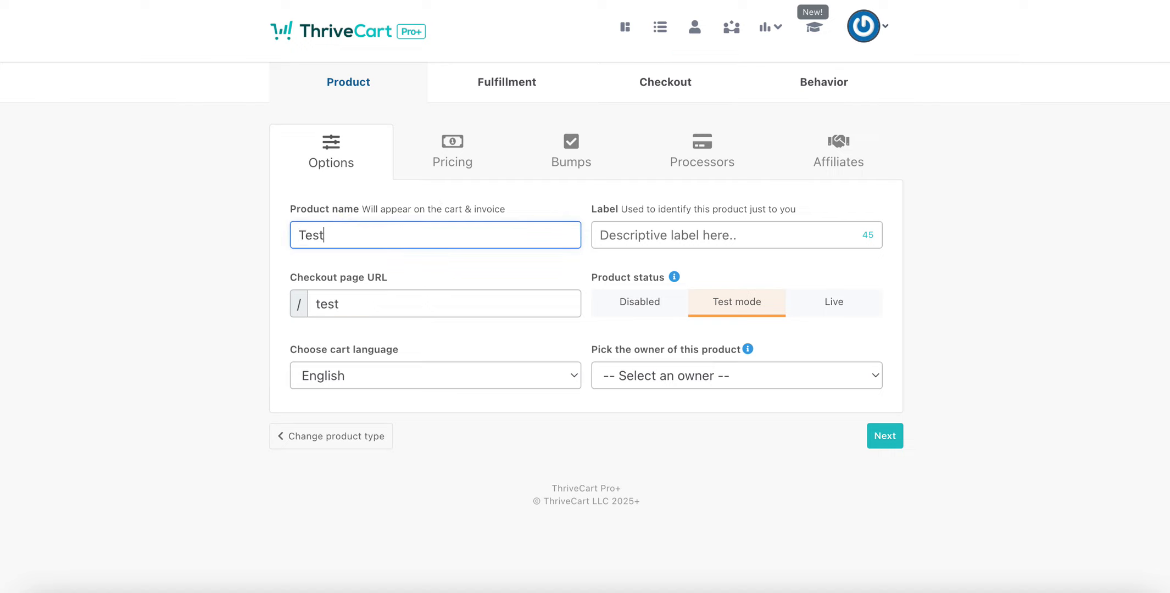
{"action": "type", "text": " Membership"}
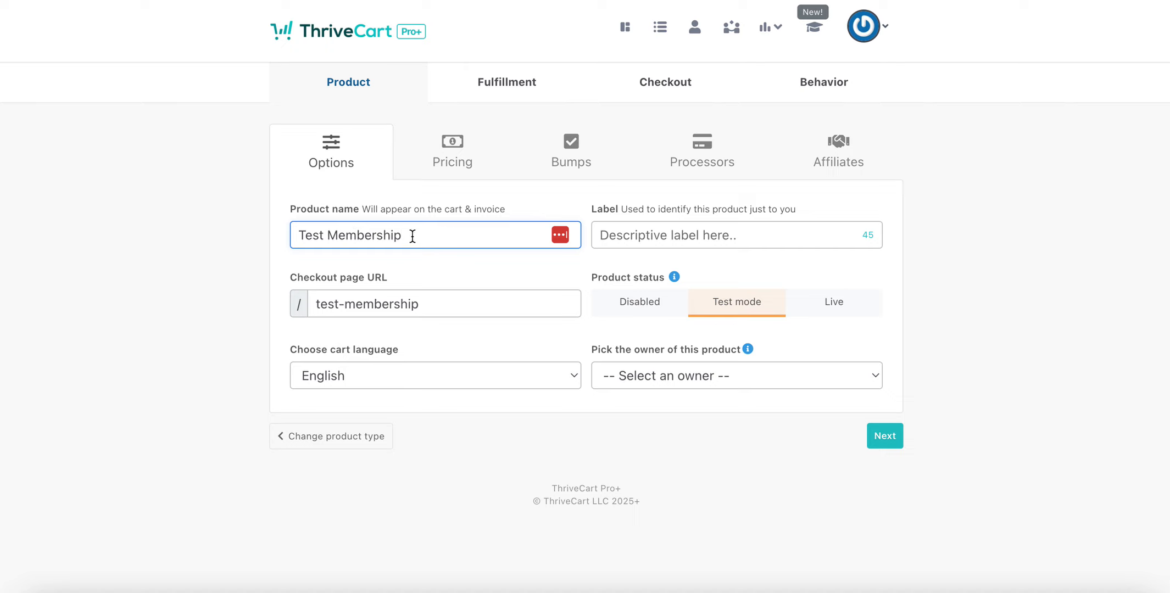
{"action": "left_click", "coordinate": [644, 236]}
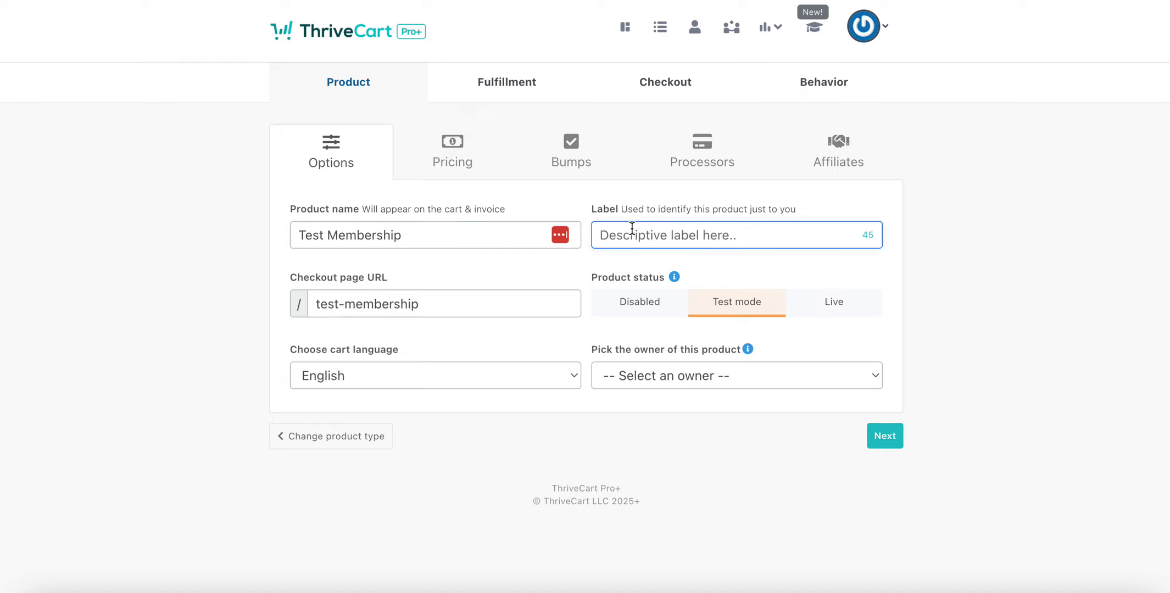
{"action": "type", "text": "Demo"}
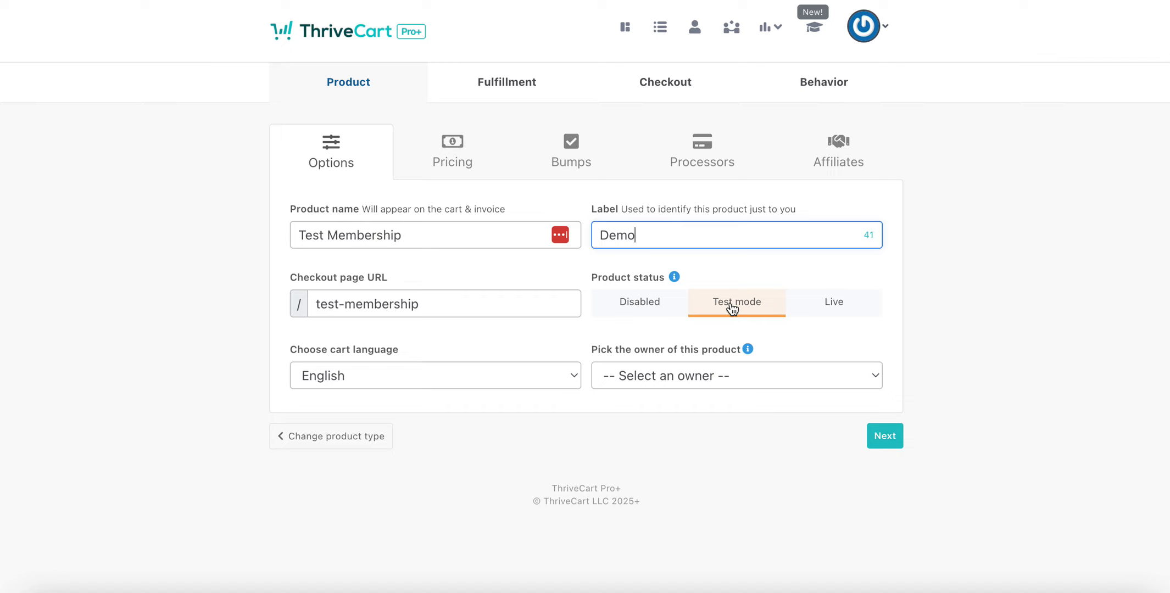
{"action": "left_click", "coordinate": [797, 372]}
{"action": "left_click", "coordinate": [697, 409]}
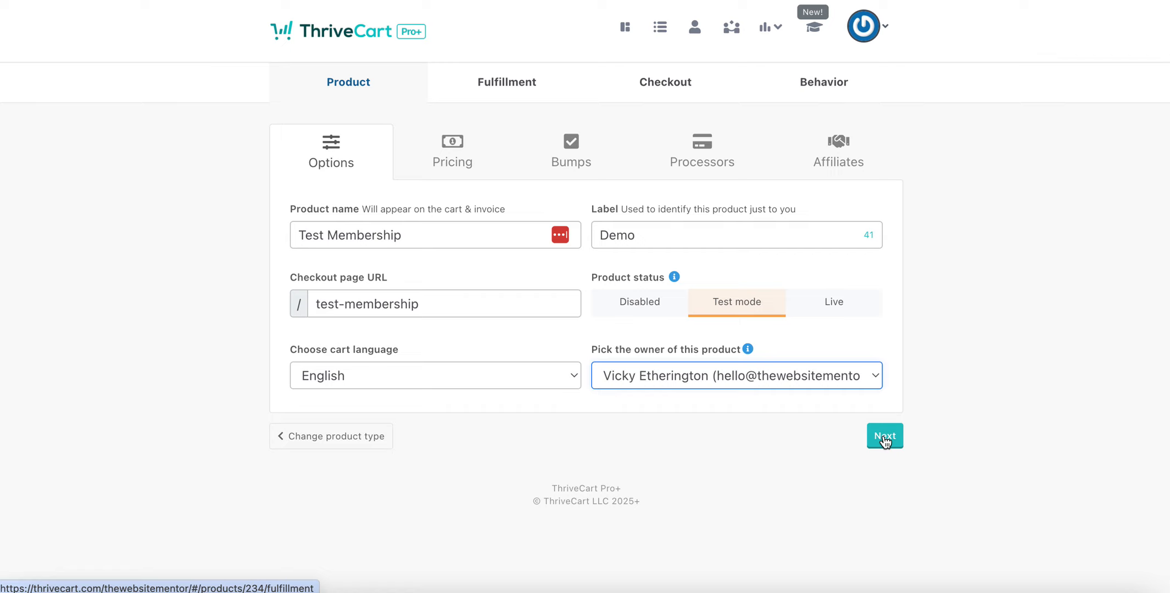
Activate Stripe Connect using the business's Stripe account and save it.
{"action": "left_click", "coordinate": [704, 154]}
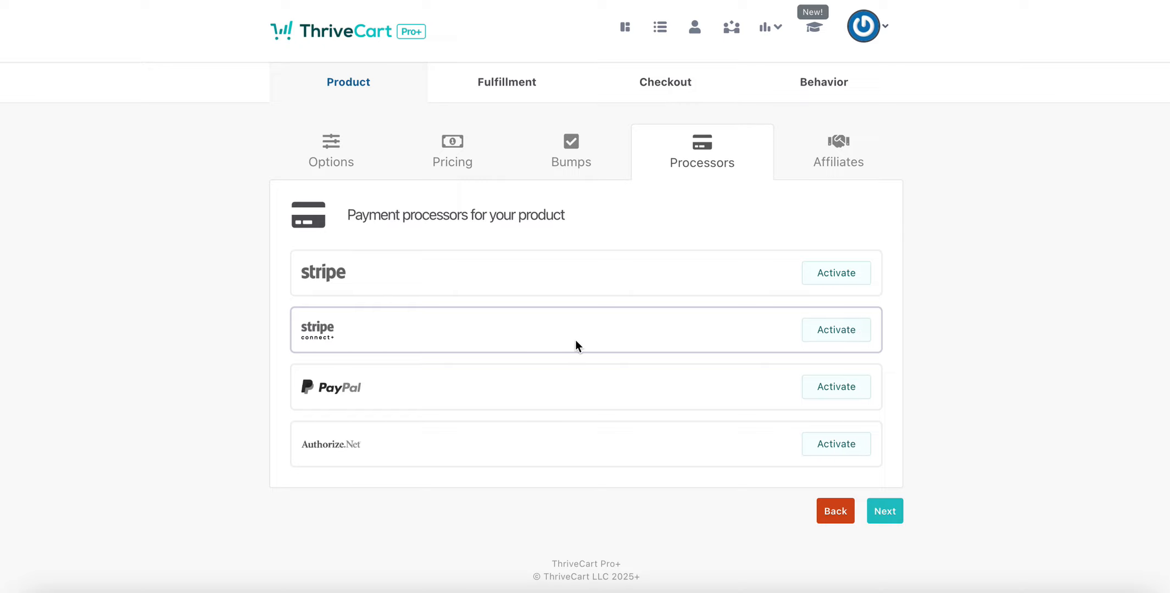
{"action": "left_click", "coordinate": [845, 336]}
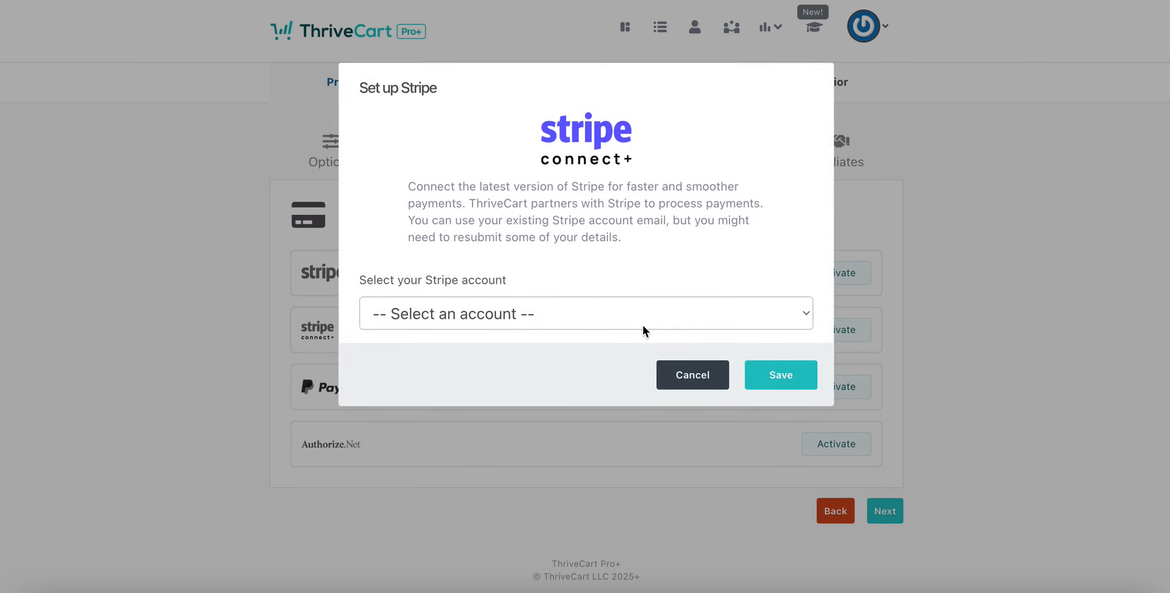
{"action": "left_click", "coordinate": [622, 314]}
{"action": "left_click", "coordinate": [600, 341]}
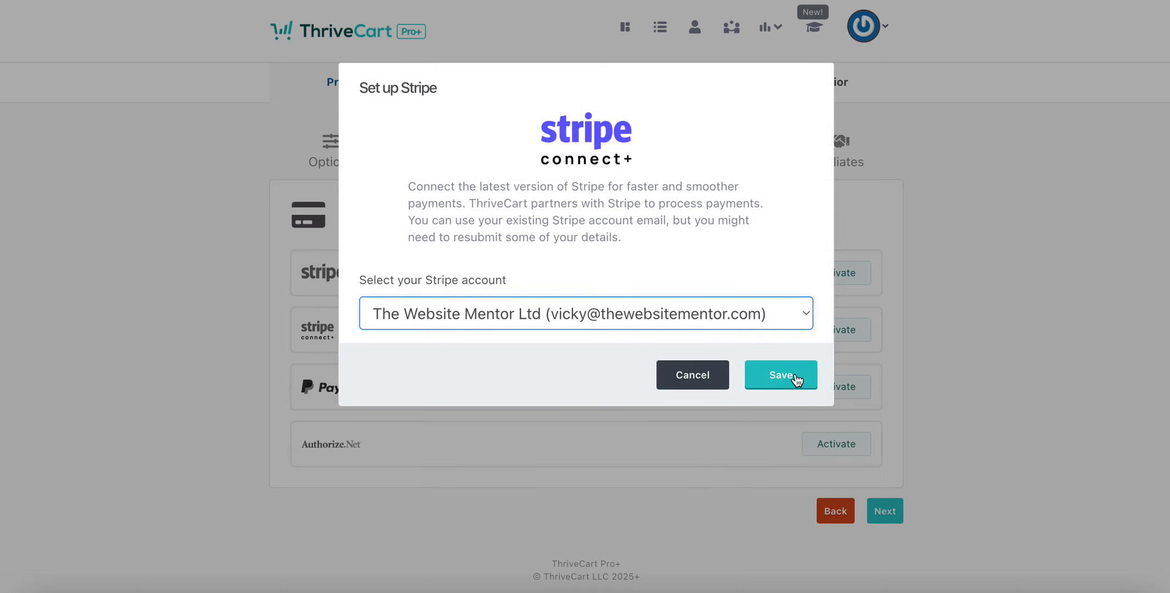
{"action": "left_click", "coordinate": [790, 375]}
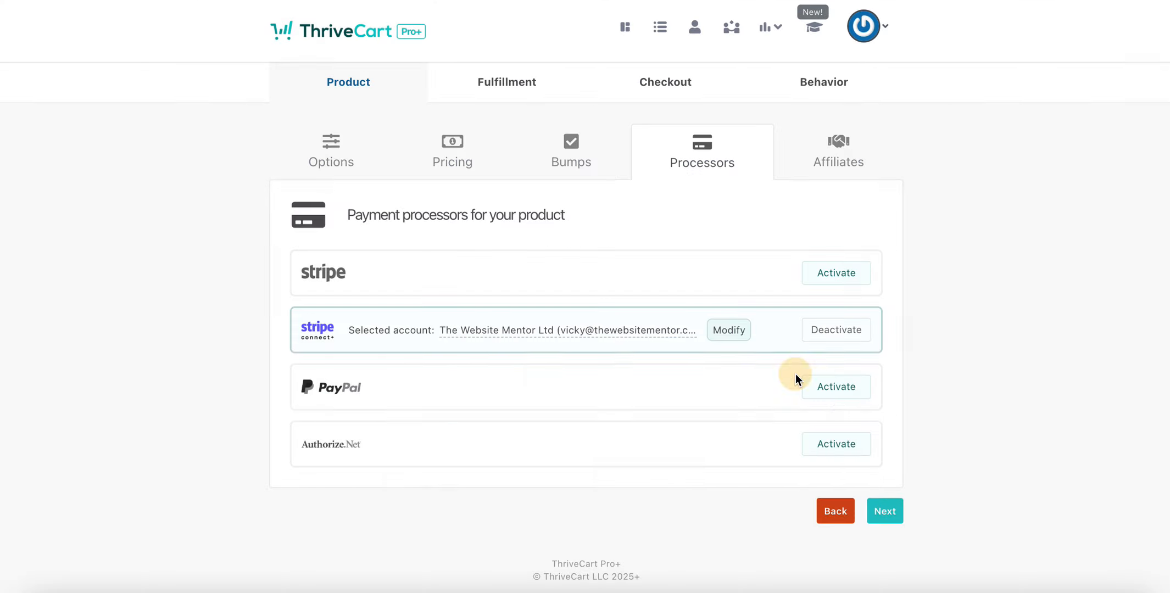
Continue from the basic options to the product's pricing settings.
{"action": "left_click", "coordinate": [452, 164]}
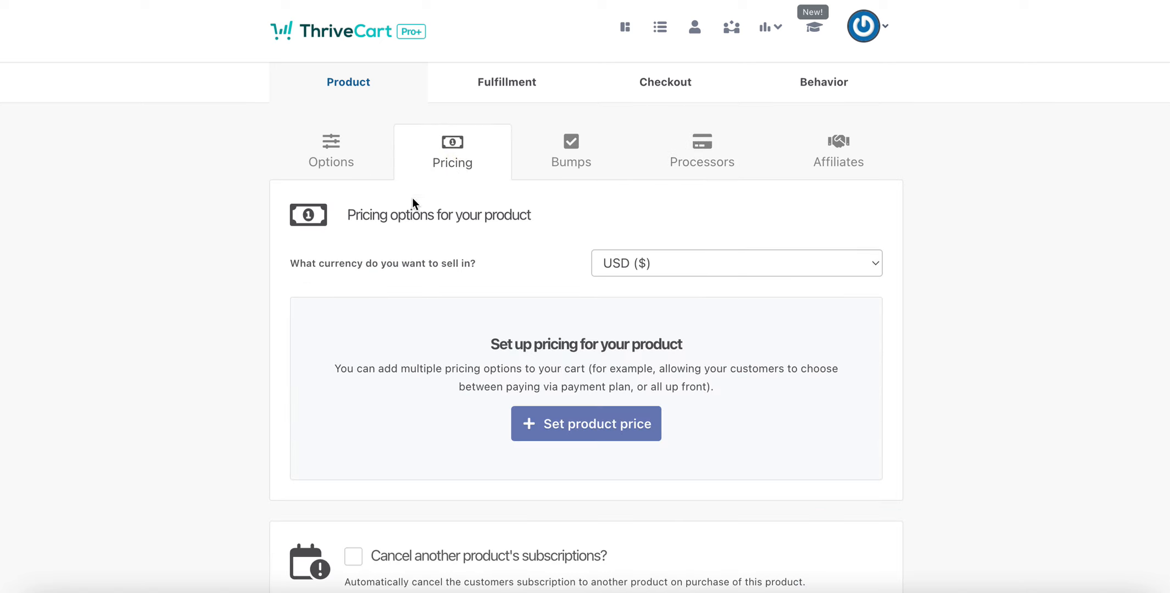
{"action": "left_click", "coordinate": [328, 159]}
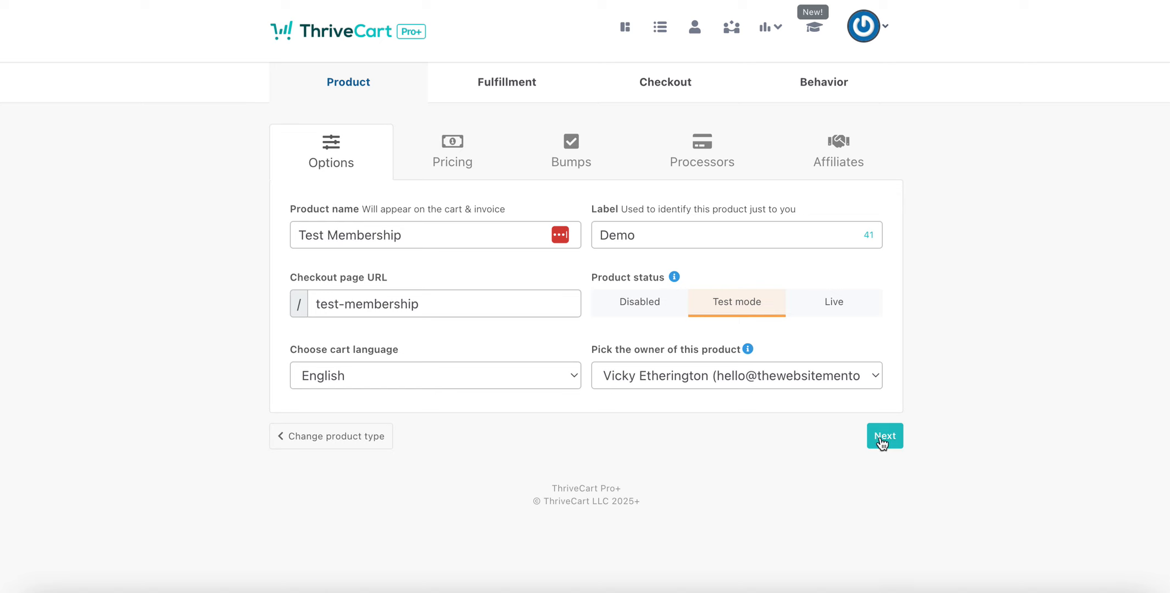
{"action": "left_click", "coordinate": [885, 436]}
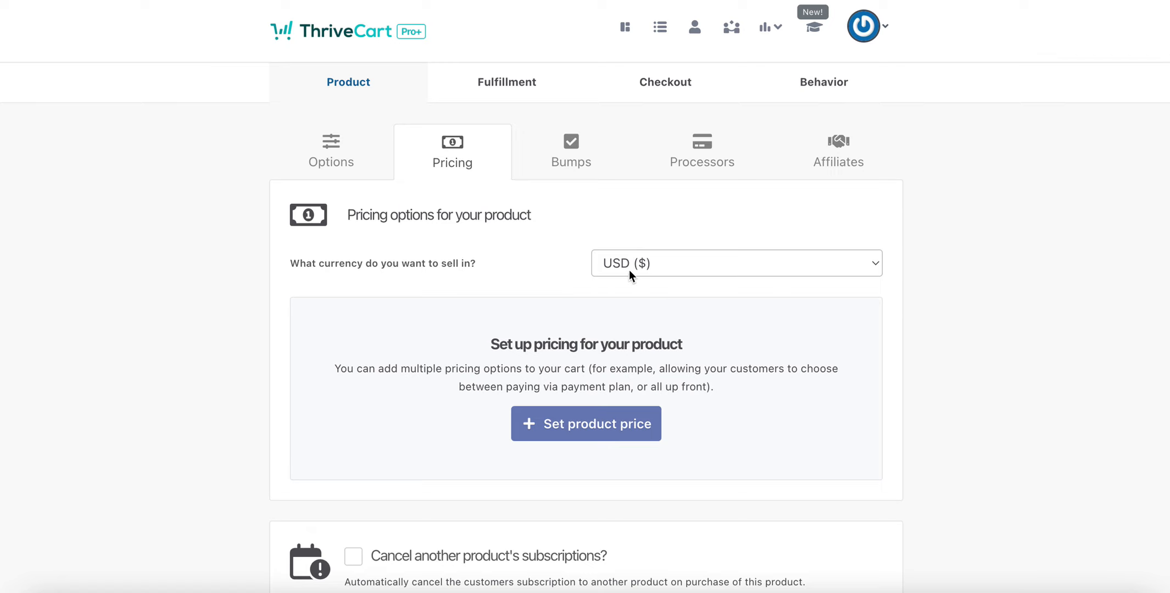
Add a $20 monthly subscription price with a 7-day trial.
{"action": "left_click", "coordinate": [588, 428]}
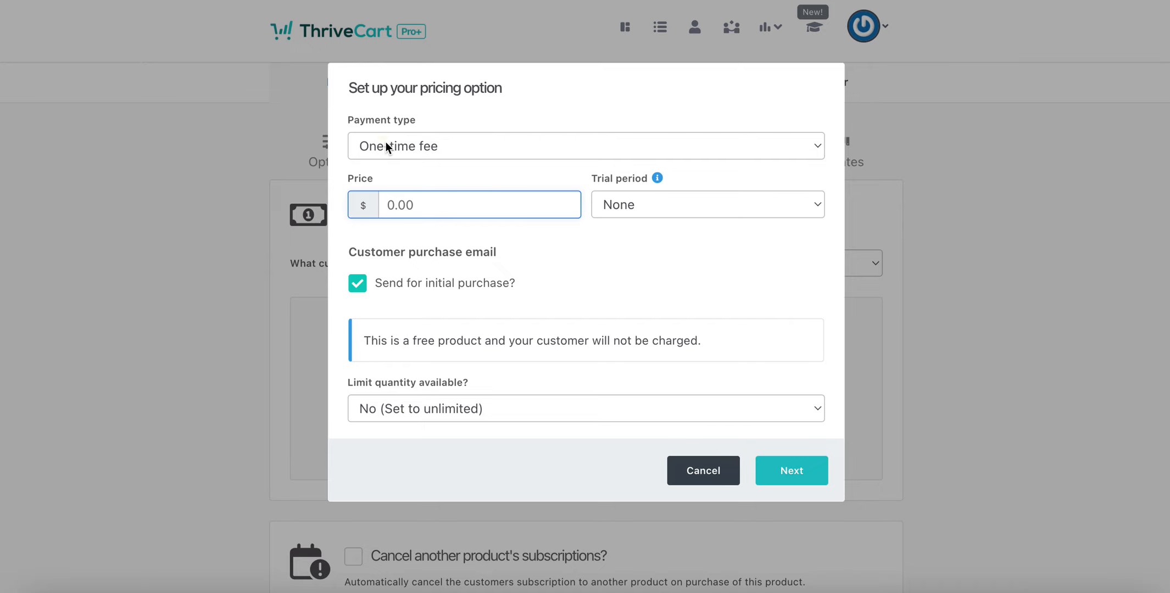
{"action": "left_click", "coordinate": [386, 144]}
{"action": "left_click", "coordinate": [396, 167]}
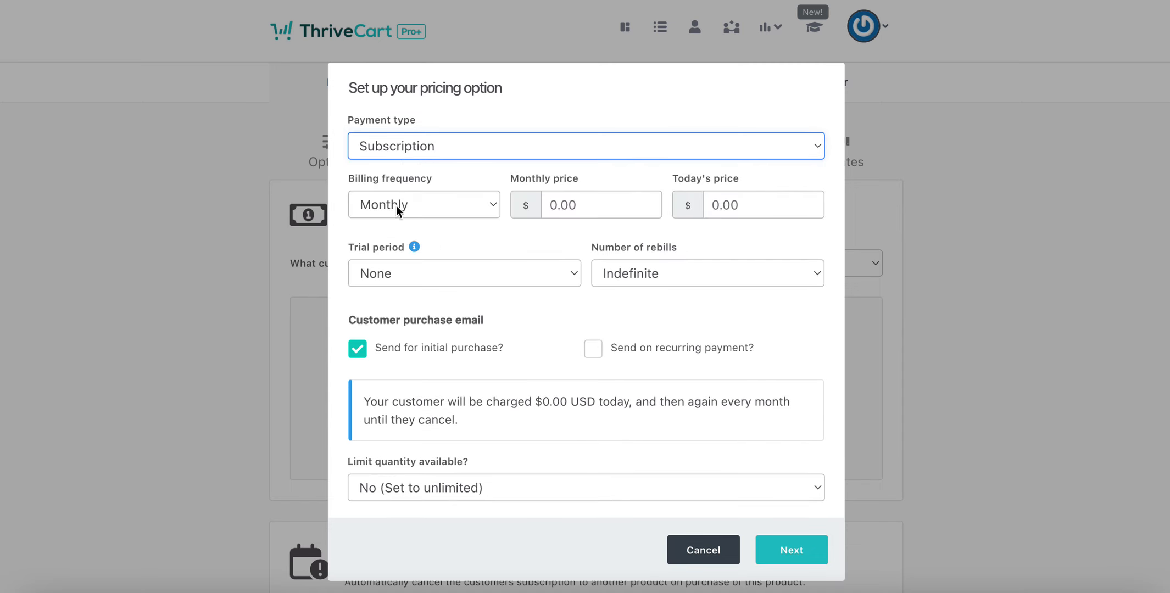
{"action": "left_click", "coordinate": [589, 204]}
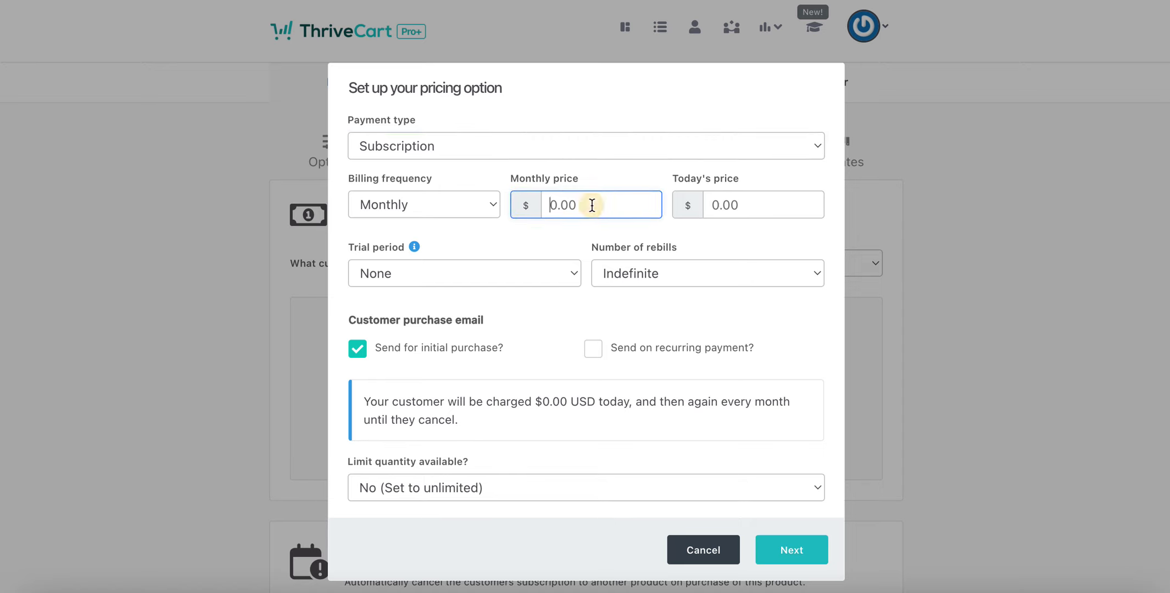
{"action": "type", "text": "20"}
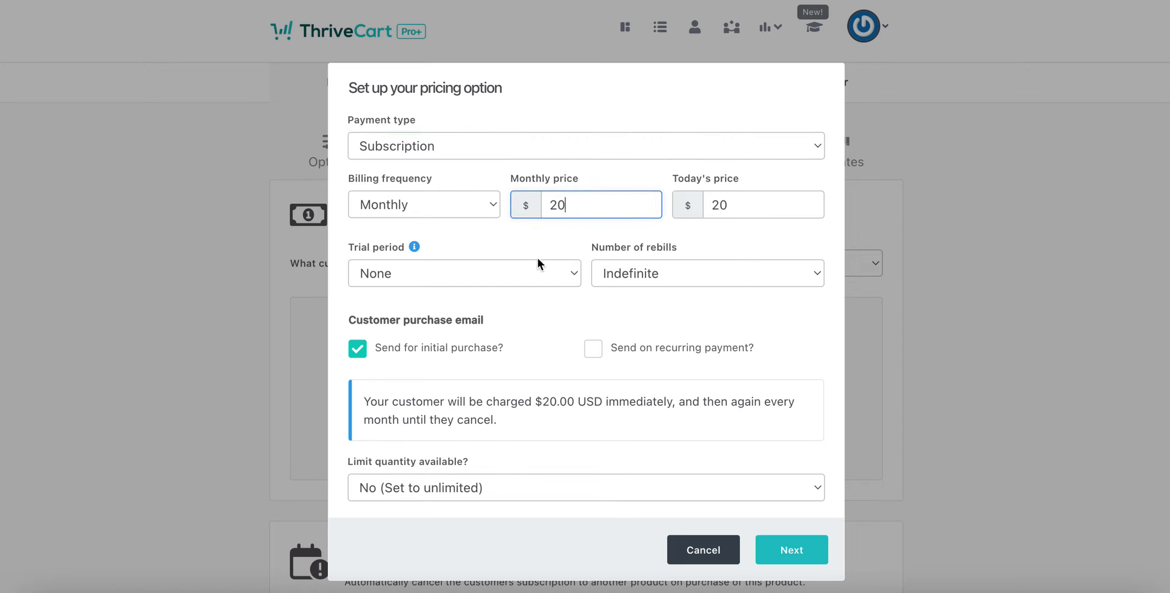
{"action": "left_click", "coordinate": [507, 277]}
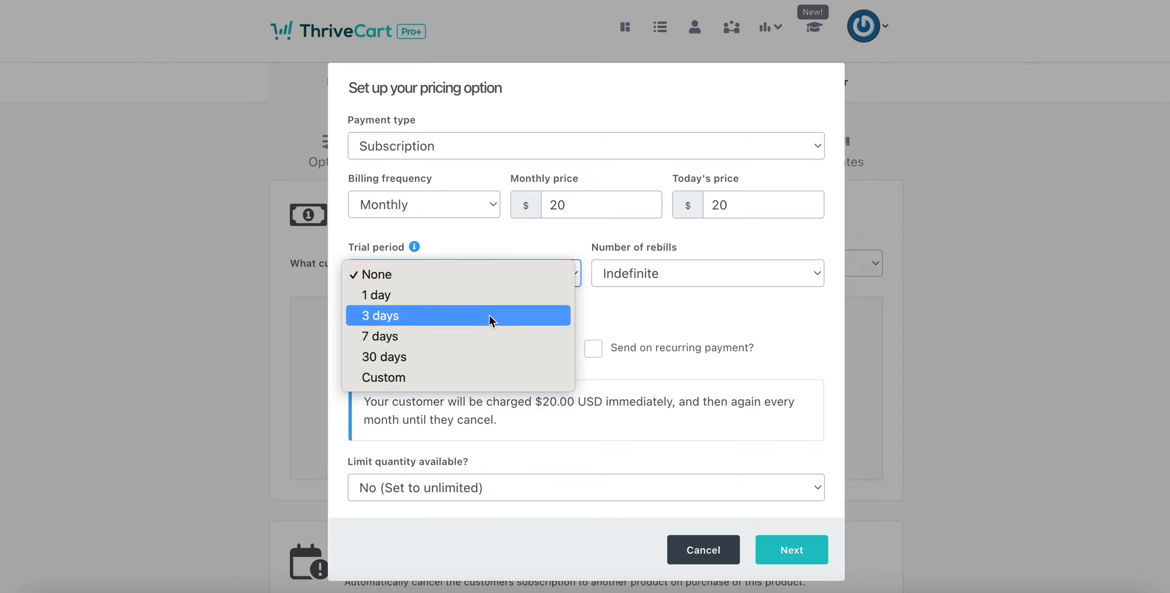
{"action": "left_click", "coordinate": [597, 313]}
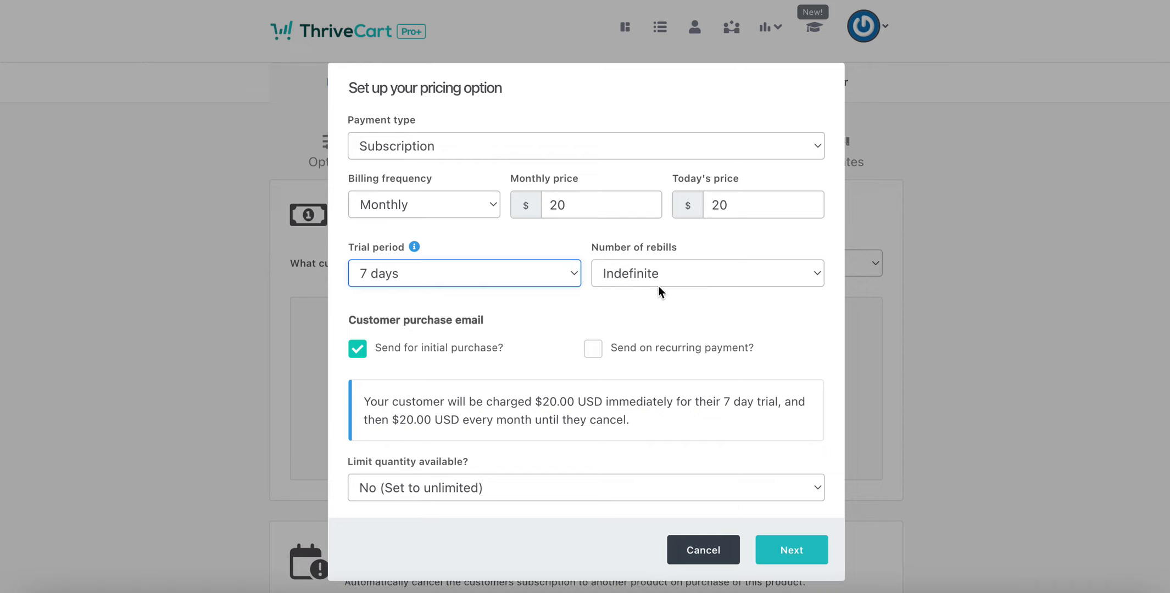
Keep rebills Indefinite, send the purchase email on recurring payments, and continue to naming.
{"action": "left_click", "coordinate": [766, 275]}
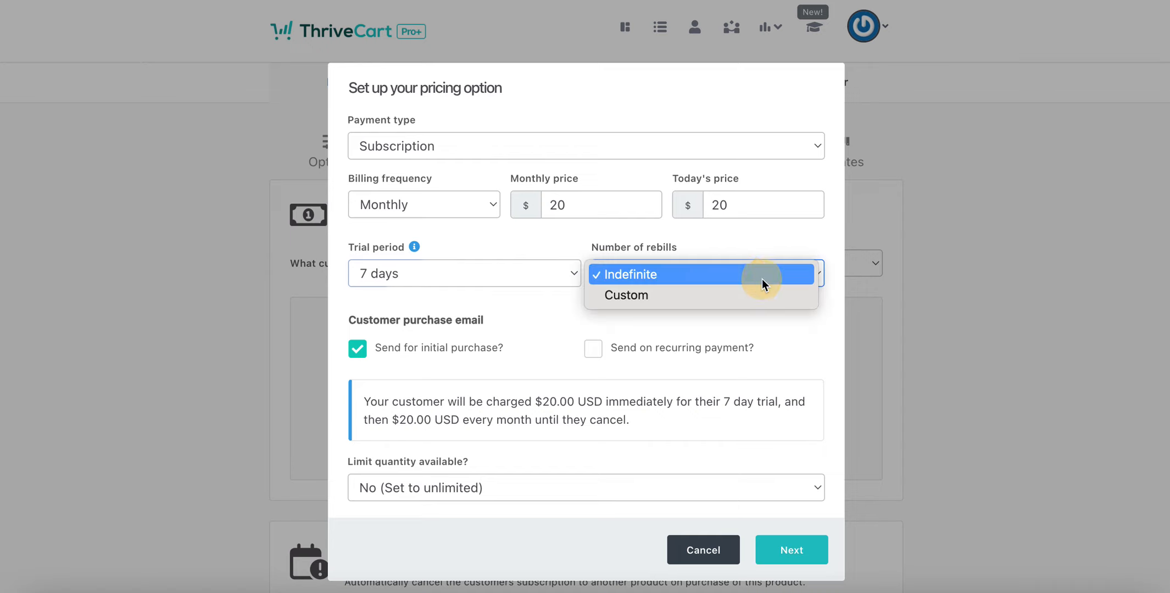
{"action": "left_click", "coordinate": [753, 238]}
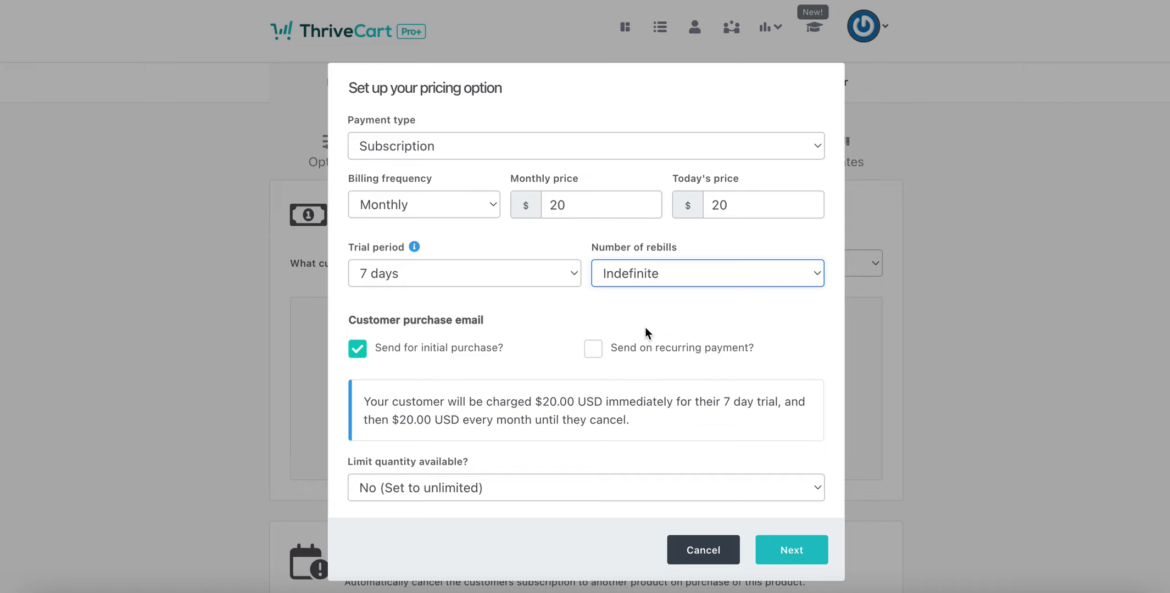
{"action": "left_click", "coordinate": [596, 348]}
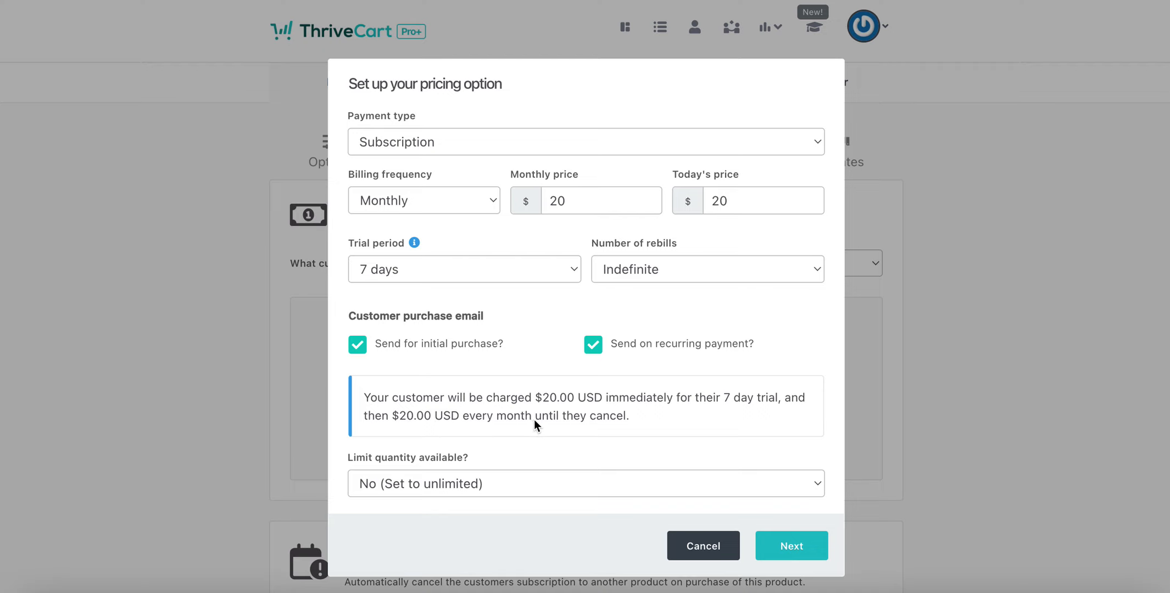
{"action": "scroll", "coordinate": [651, 384], "scroll_direction": "down", "scroll_amount": 2}
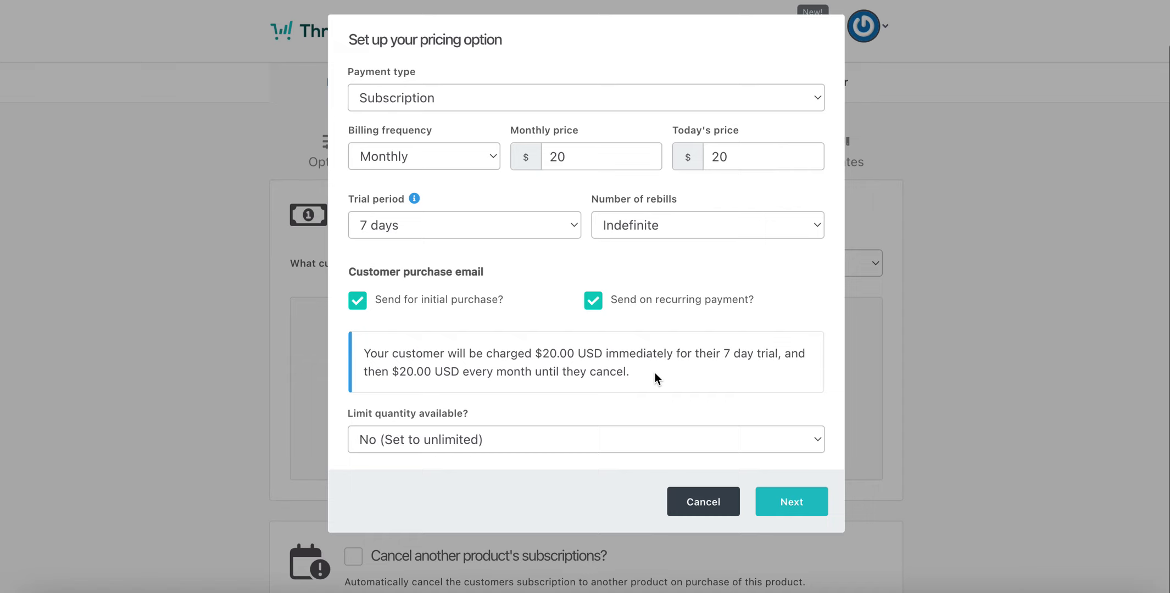
{"action": "left_click", "coordinate": [795, 514]}
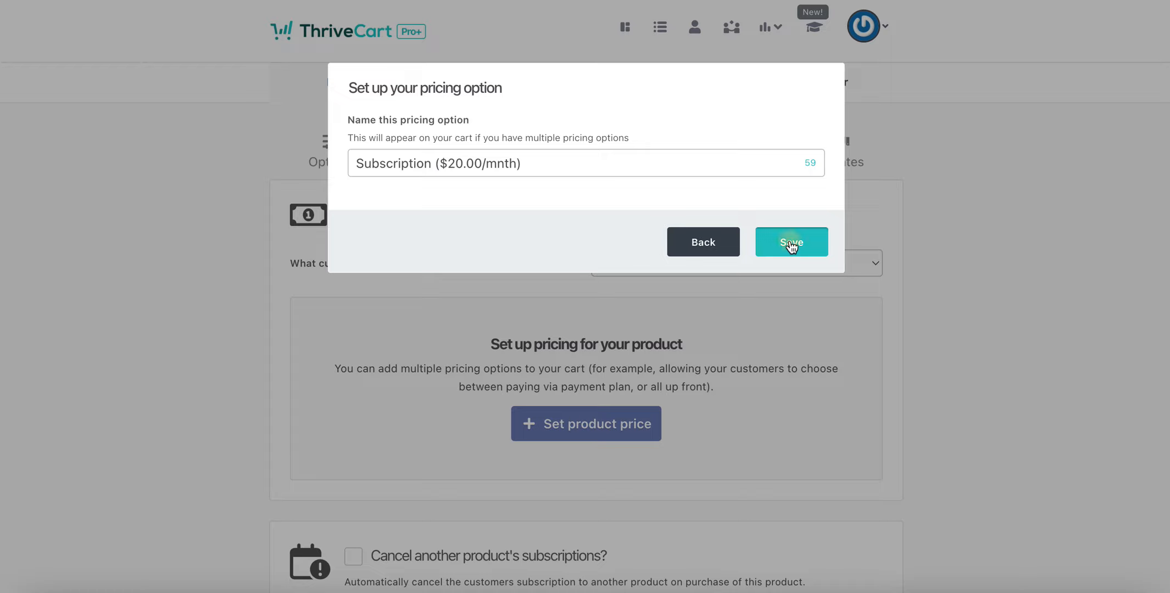
{"action": "scroll", "coordinate": [587, 309], "scroll_direction": "down", "scroll_amount": 2}
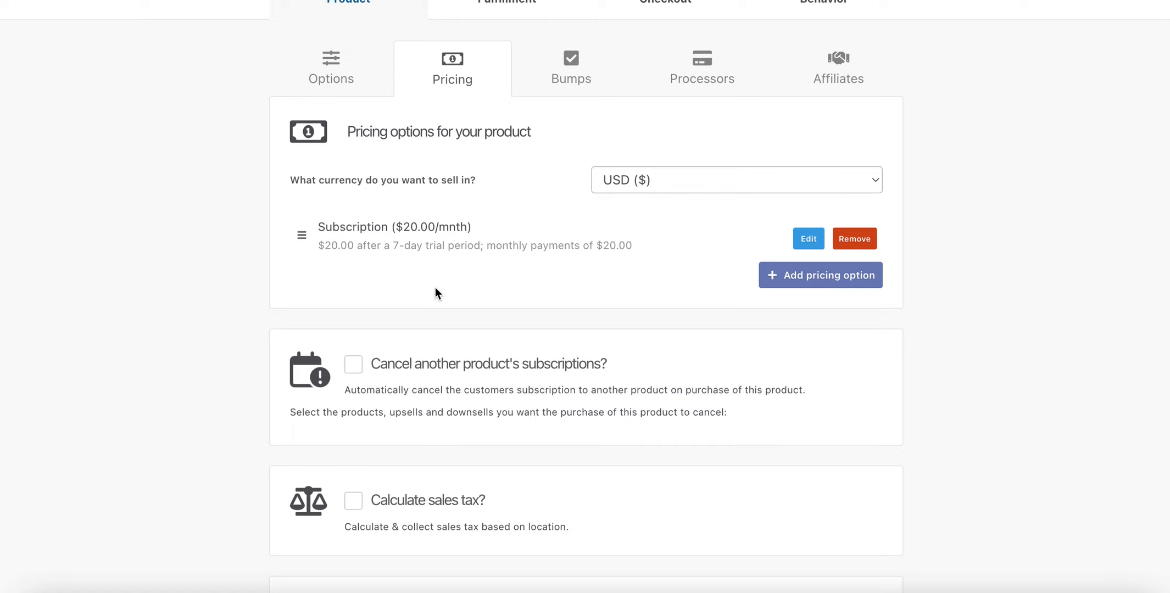
{"action": "left_click", "coordinate": [358, 366]}
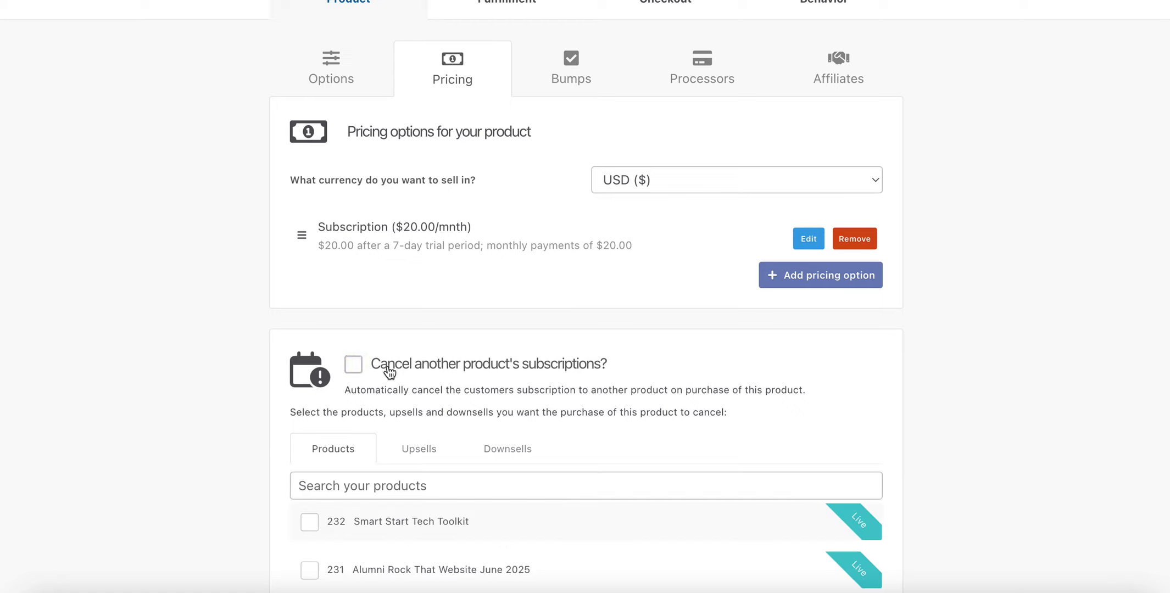
{"action": "scroll", "coordinate": [392, 376], "scroll_direction": "down", "scroll_amount": 2}
{"action": "scroll", "coordinate": [392, 376], "scroll_direction": "down", "scroll_amount": 1}
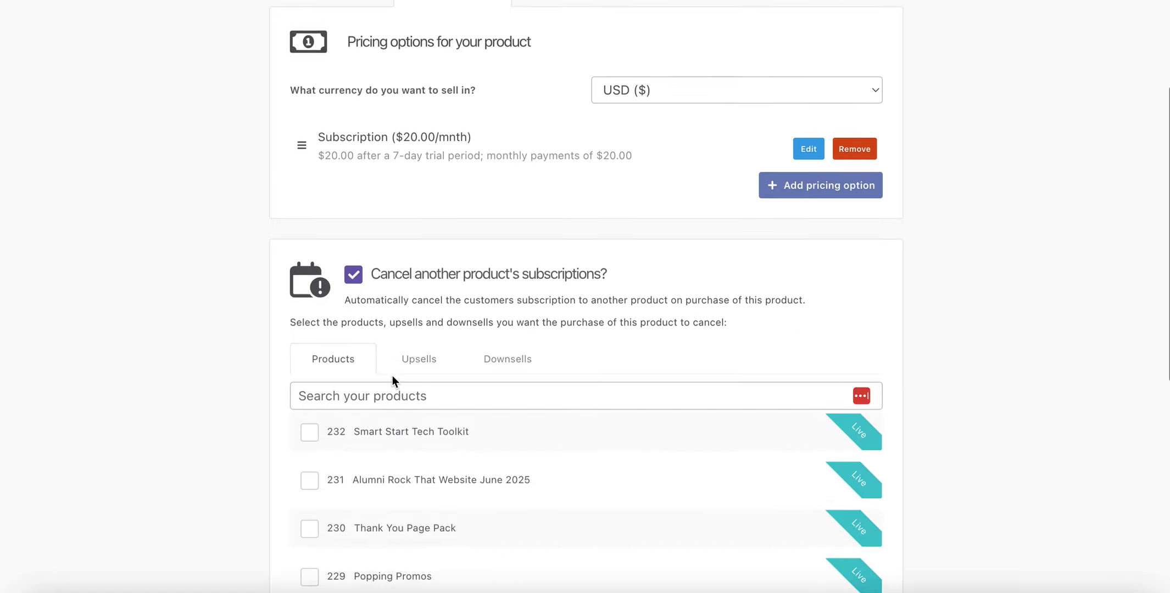
{"action": "scroll", "coordinate": [390, 322], "scroll_direction": "down", "scroll_amount": 2}
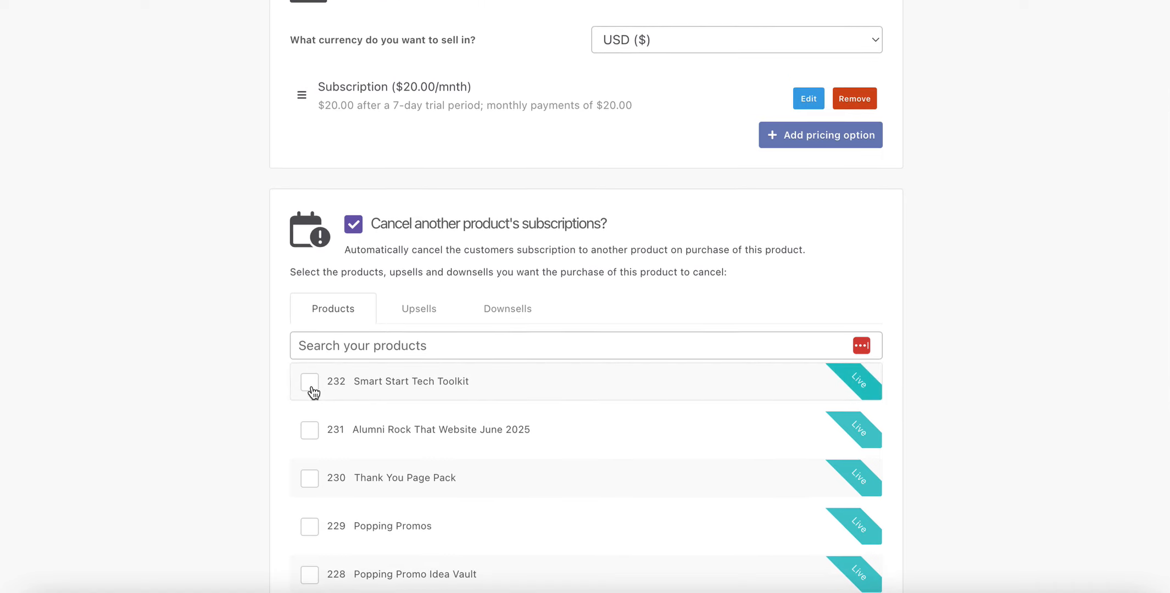
{"action": "scroll", "coordinate": [400, 266], "scroll_direction": "up", "scroll_amount": 4}
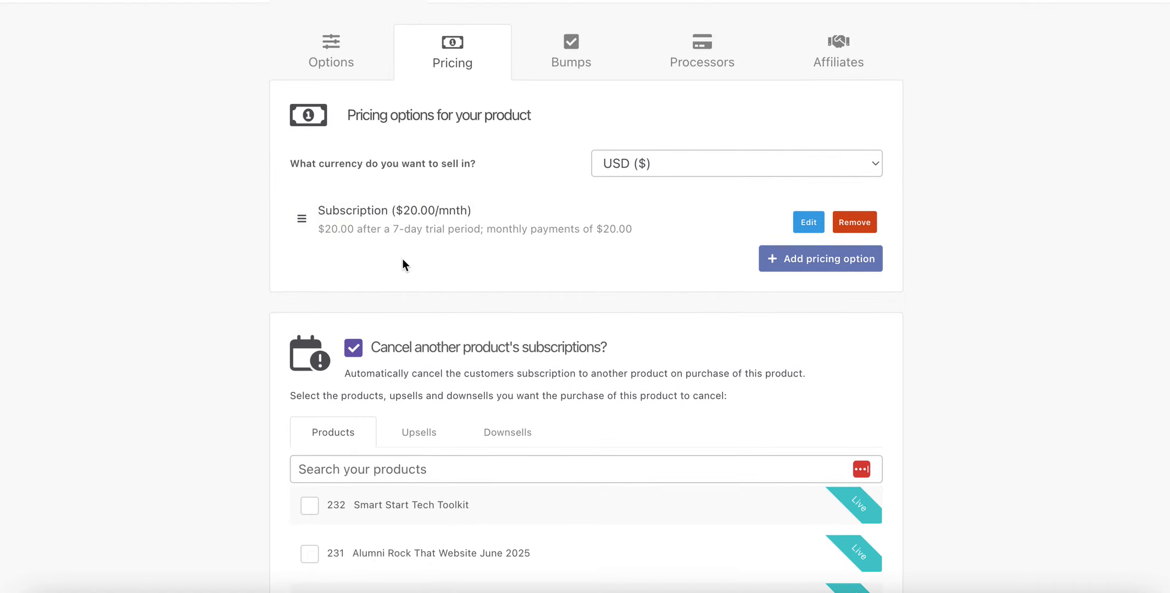
{"action": "scroll", "coordinate": [402, 253], "scroll_direction": "down", "scroll_amount": 4}
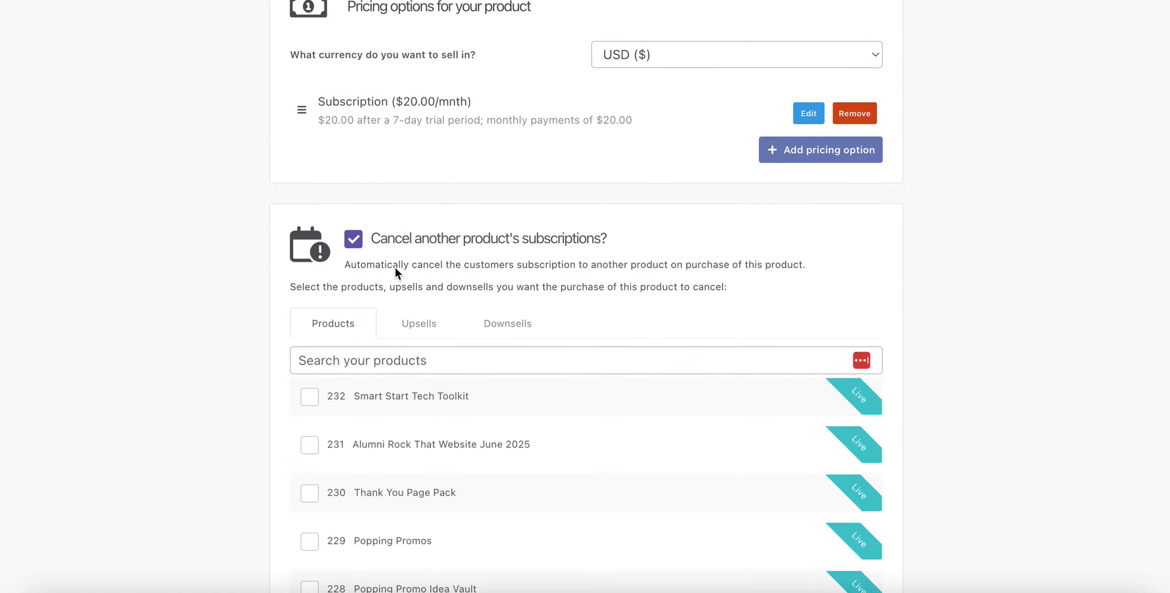
{"action": "scroll", "coordinate": [394, 272], "scroll_direction": "up", "scroll_amount": 4}
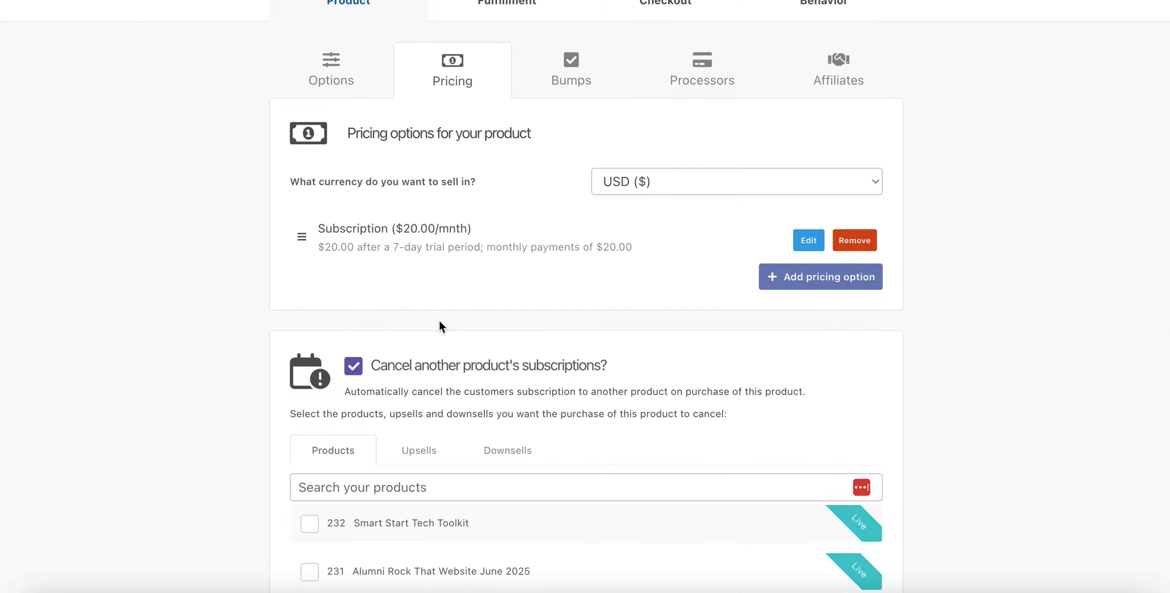
{"action": "left_click", "coordinate": [358, 367]}
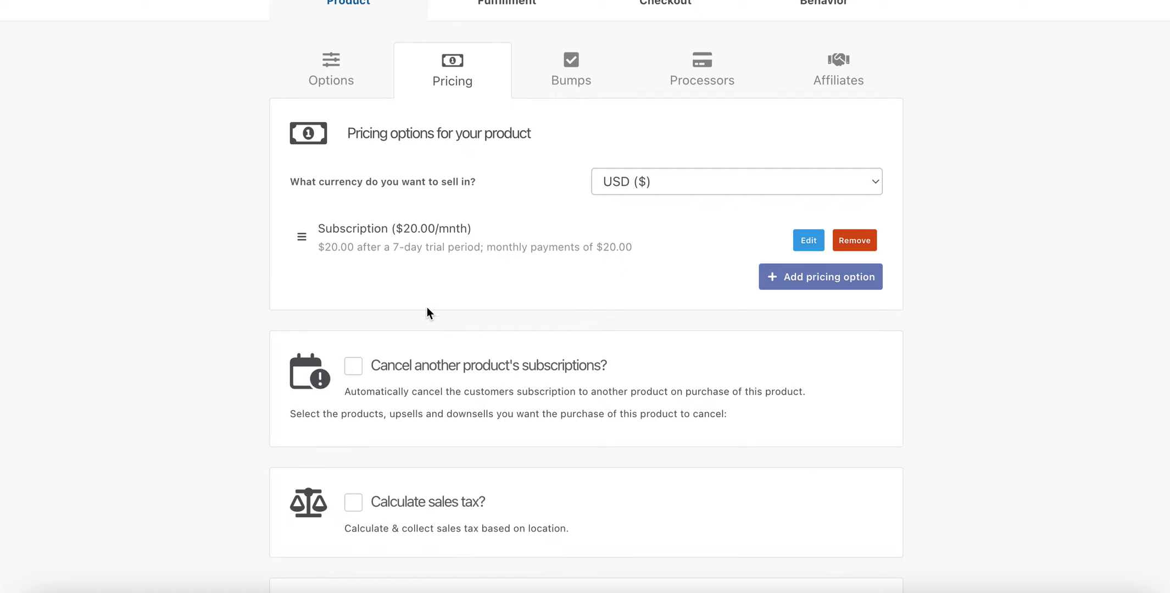
Enable sales tax via ThriveCart simple sales tax, Software category, no overrides.
{"action": "scroll", "coordinate": [355, 369], "scroll_direction": "down", "scroll_amount": 3}
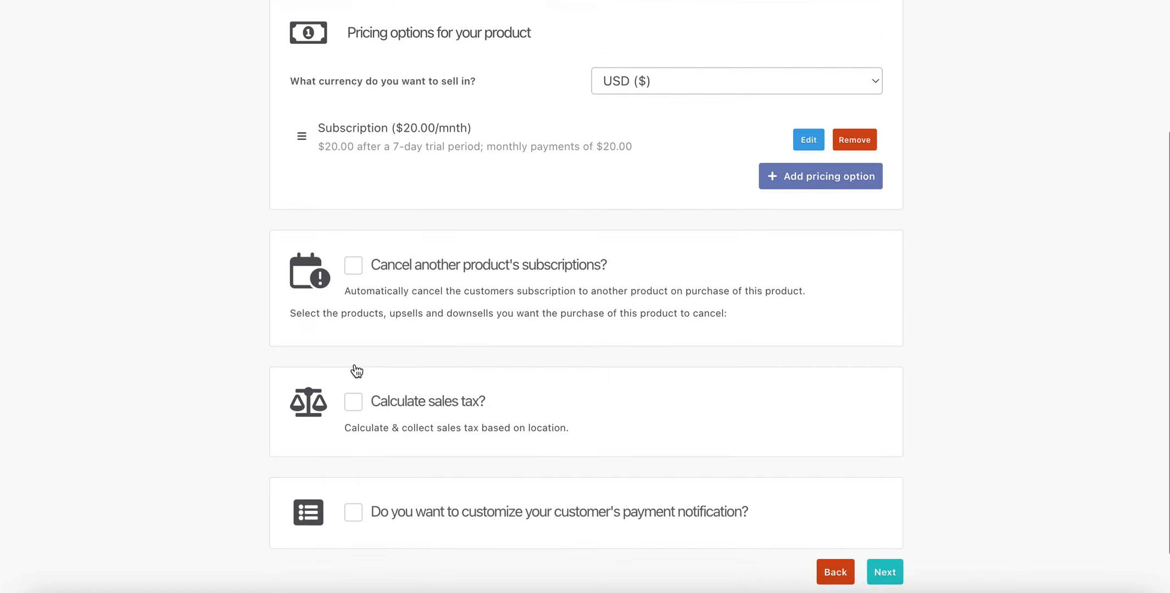
{"action": "left_click", "coordinate": [354, 400]}
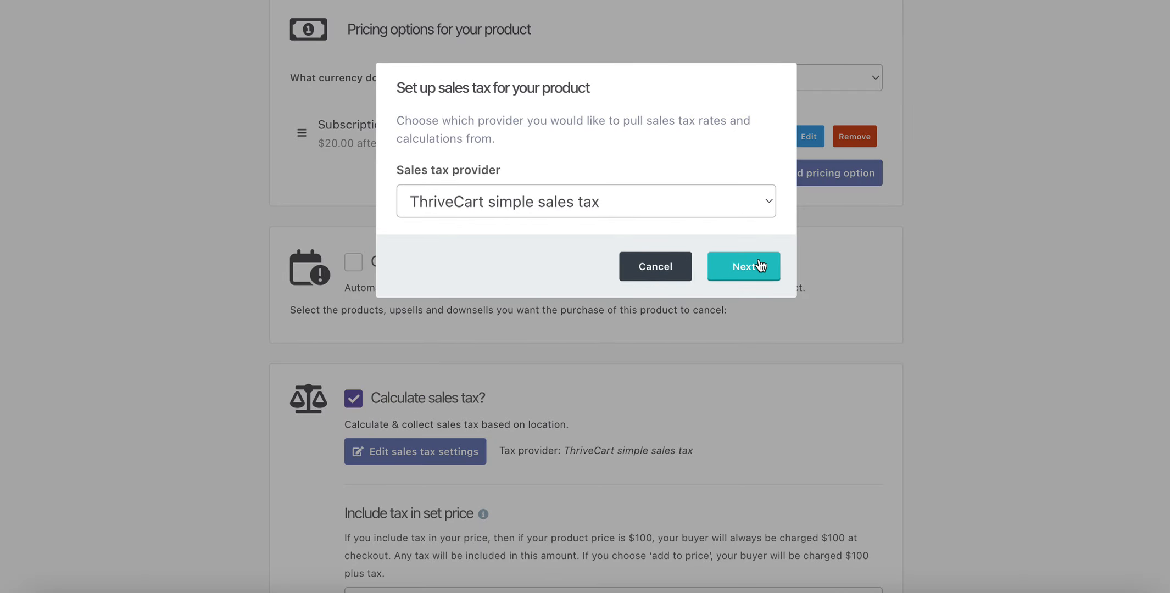
{"action": "left_click", "coordinate": [760, 266]}
{"action": "left_click", "coordinate": [749, 269]}
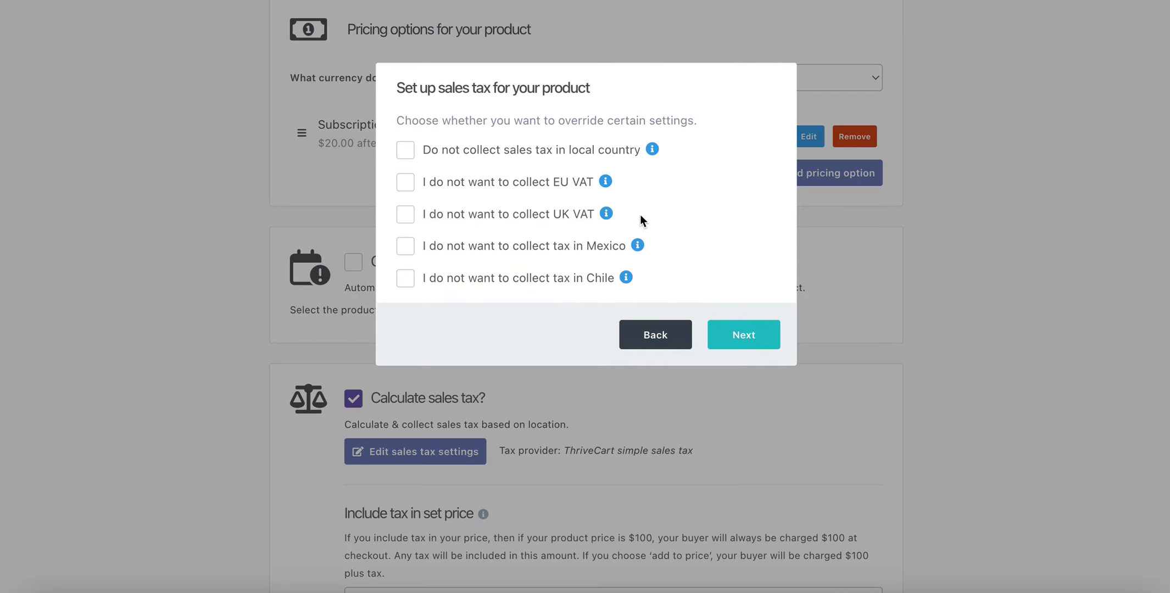
{"action": "left_click", "coordinate": [739, 342]}
{"action": "left_click", "coordinate": [725, 379]}
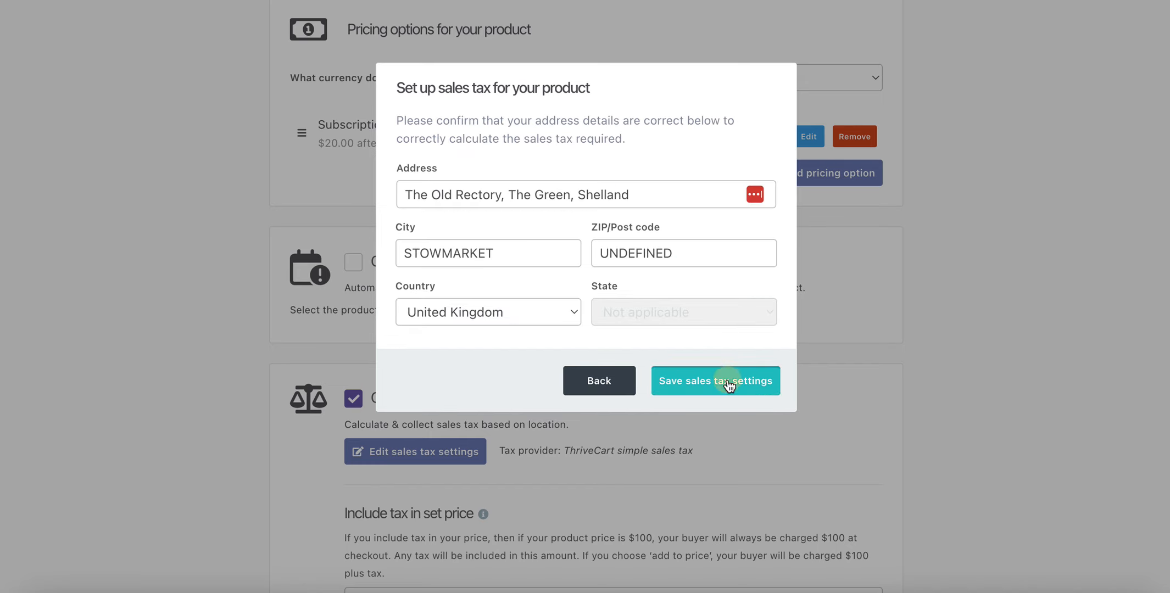
Keep tax set to be added on top of the price.
{"action": "scroll", "coordinate": [648, 369], "scroll_direction": "down", "scroll_amount": 5}
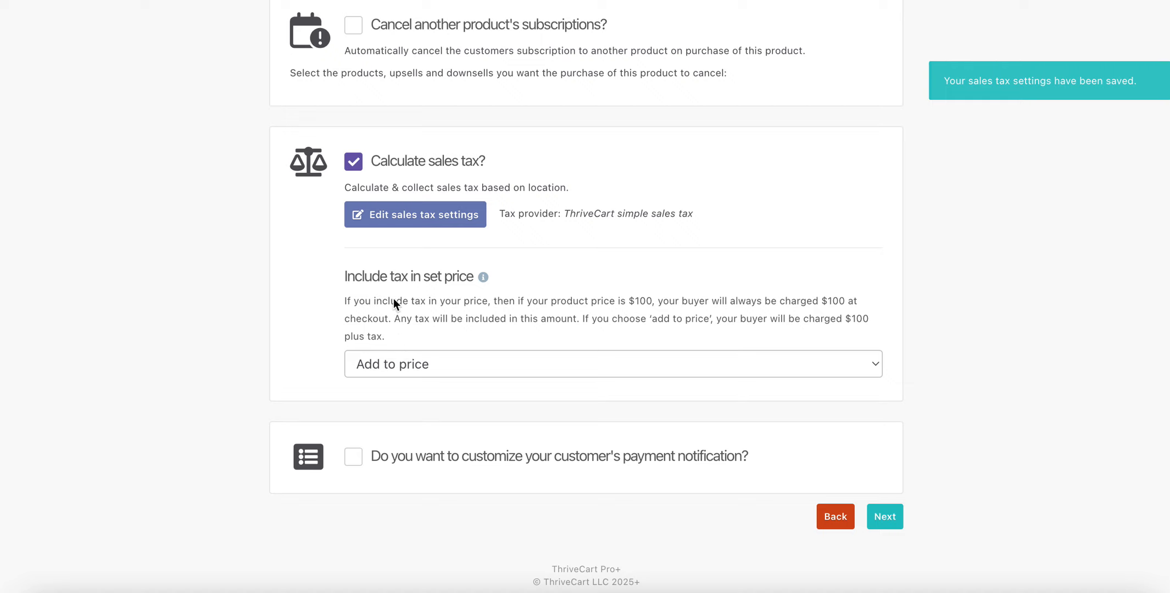
{"action": "left_click", "coordinate": [410, 367]}
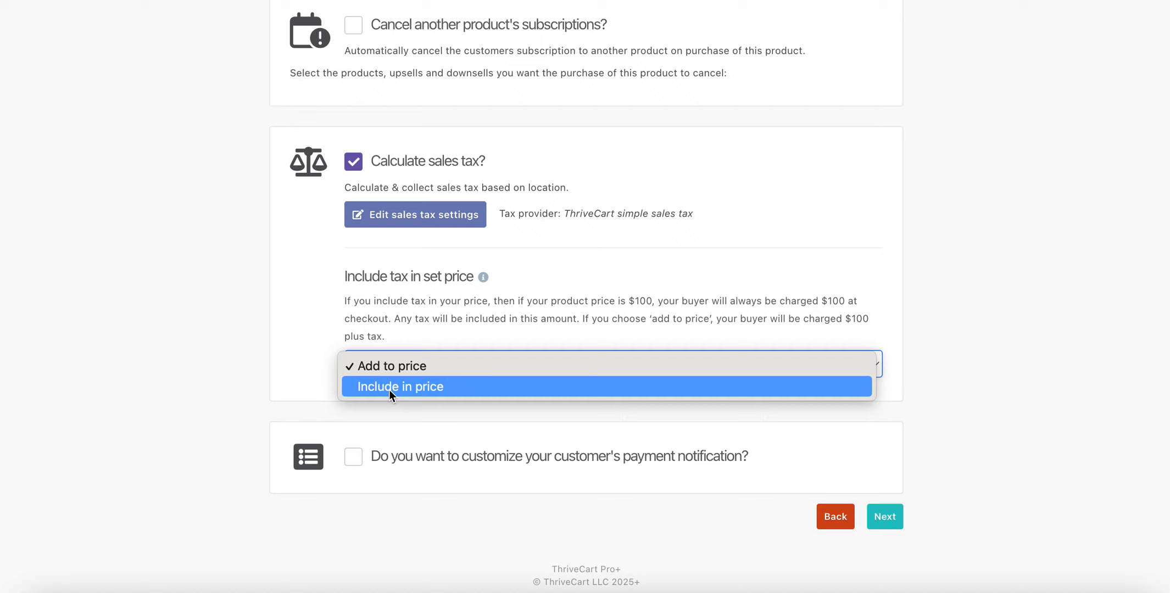
{"action": "left_click", "coordinate": [554, 227]}
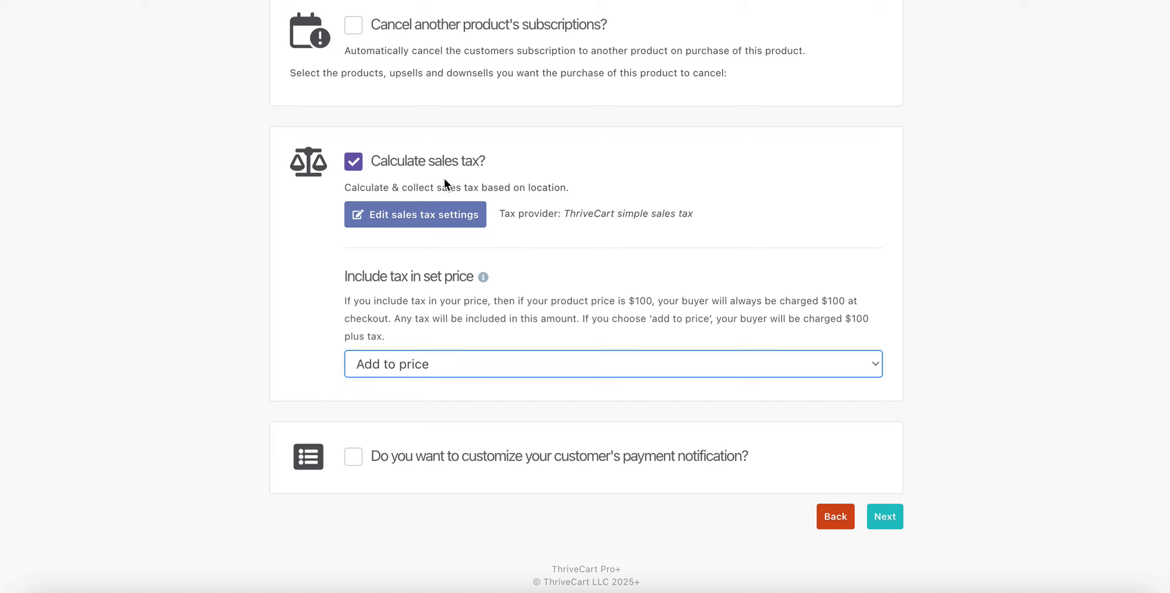
{"action": "scroll", "coordinate": [444, 178], "scroll_direction": "up", "scroll_amount": 3}
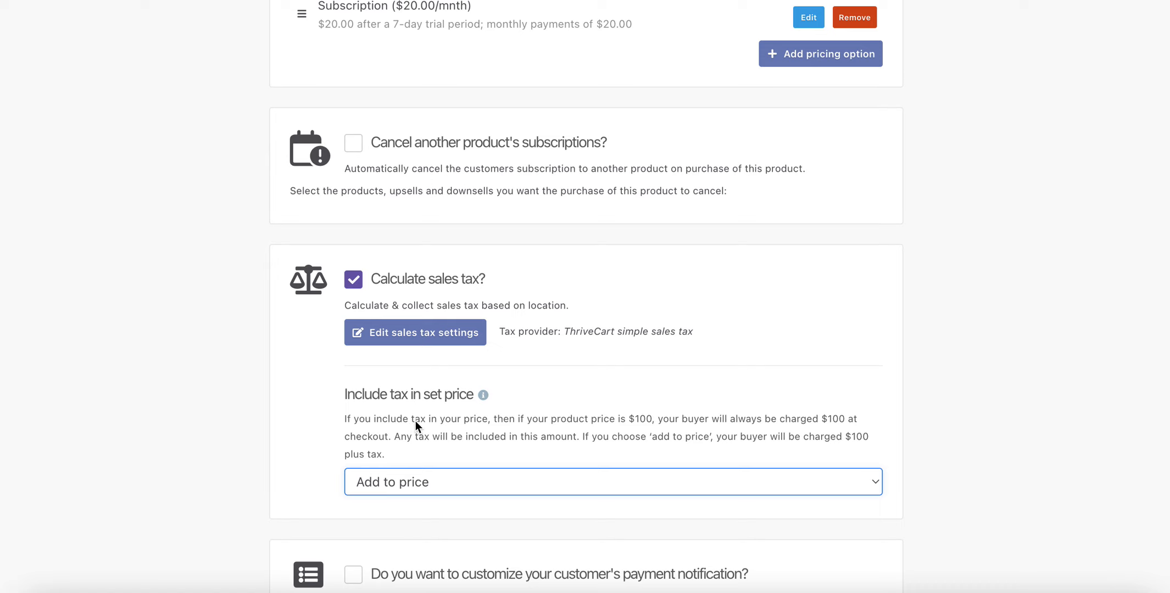
{"action": "scroll", "coordinate": [409, 406], "scroll_direction": "up", "scroll_amount": 1}
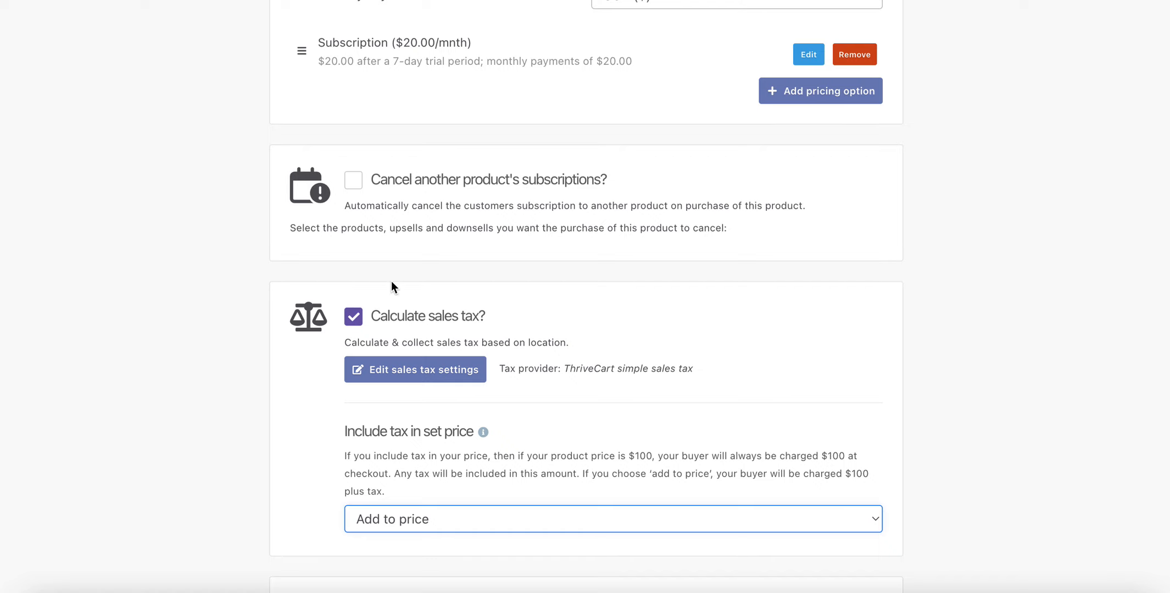
{"action": "scroll", "coordinate": [393, 284], "scroll_direction": "down", "scroll_amount": 3}
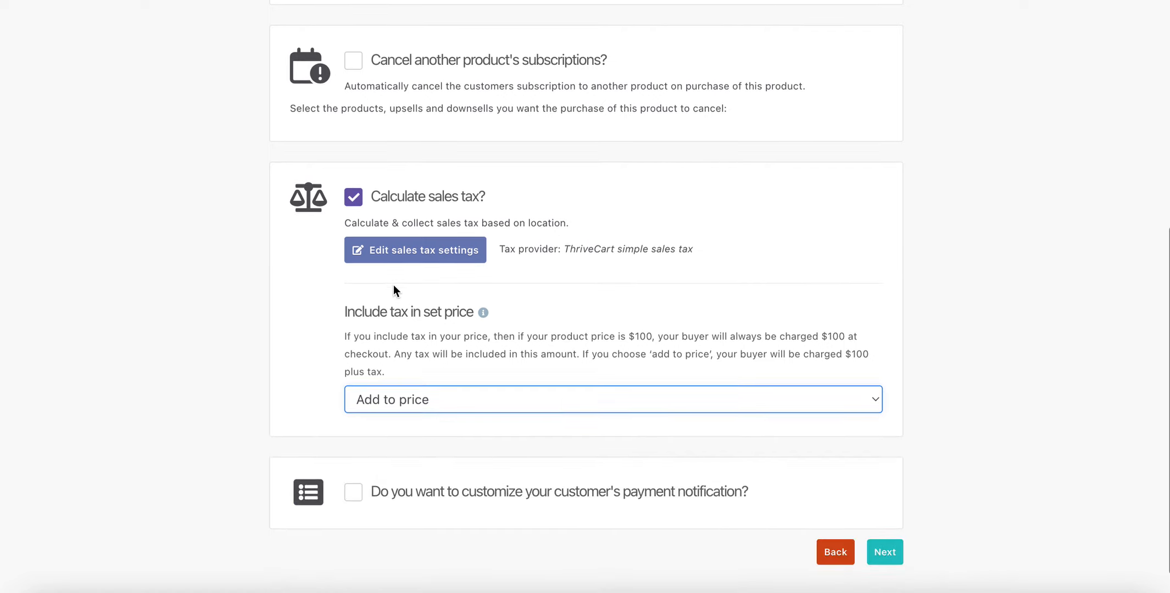
On the Bumps step, attach the existing 'Love It Before You Launch It' bump.
{"action": "left_click", "coordinate": [885, 552]}
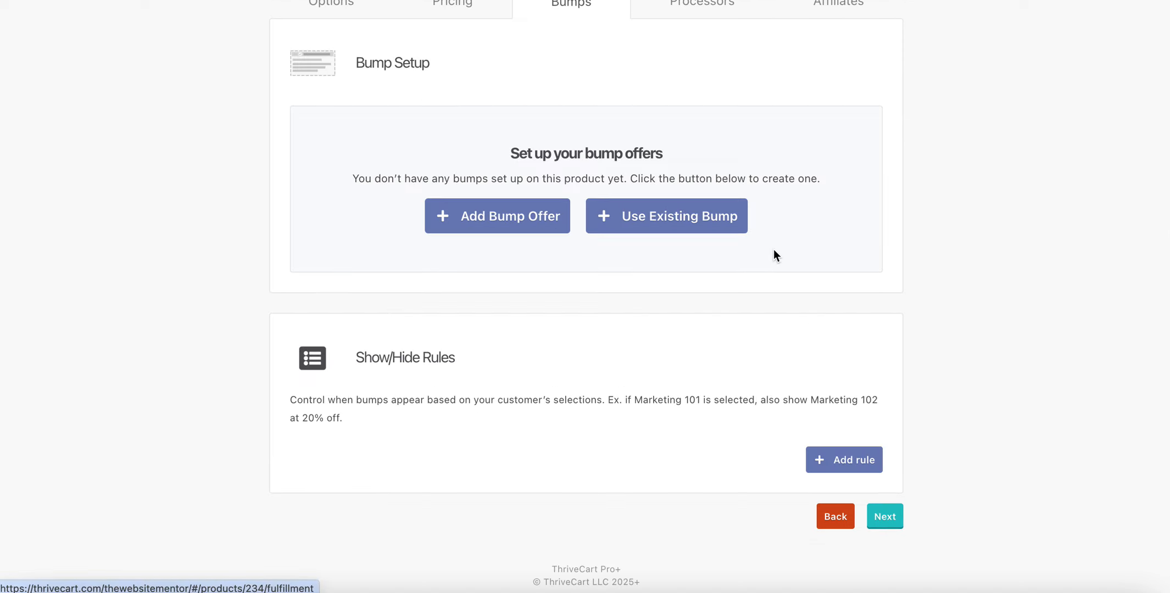
{"action": "scroll", "coordinate": [773, 252], "scroll_direction": "up", "scroll_amount": 2}
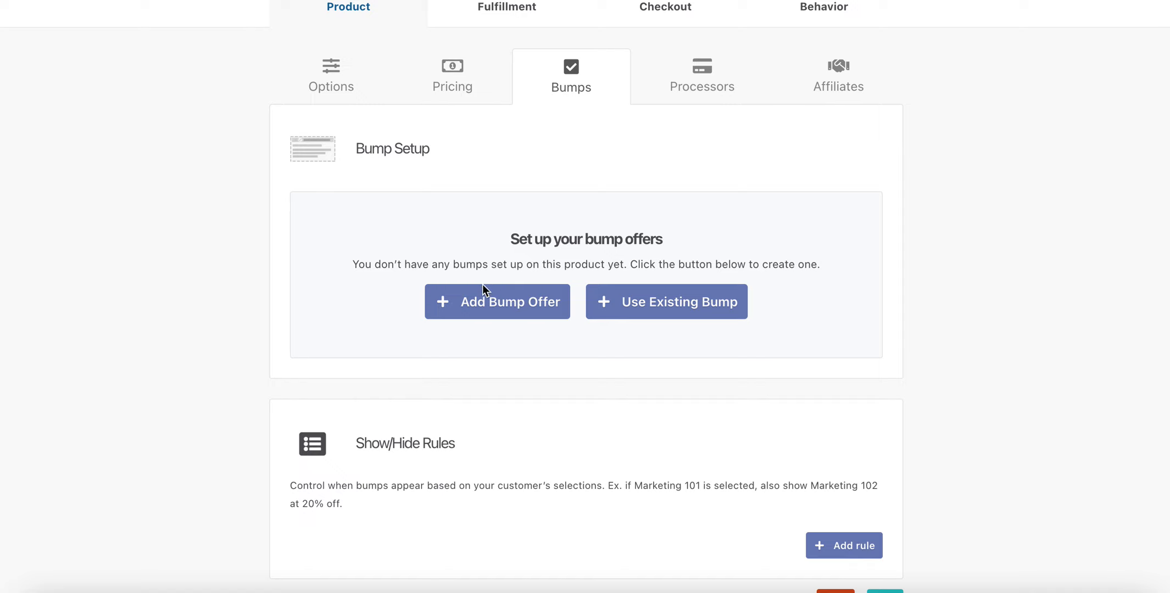
{"action": "left_click", "coordinate": [662, 305]}
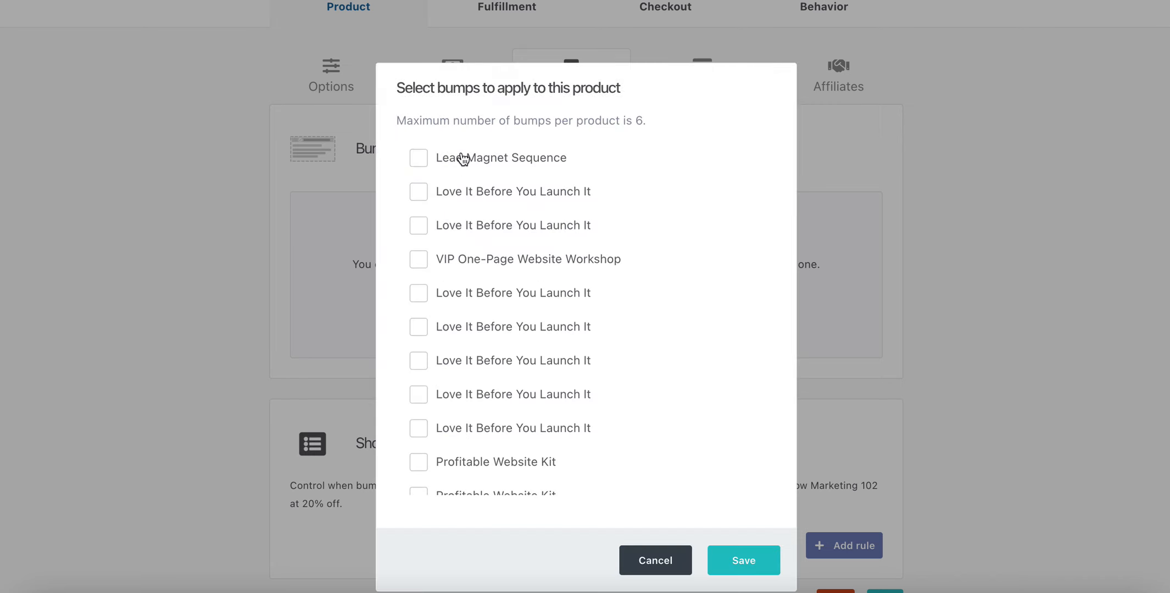
{"action": "left_click", "coordinate": [422, 191]}
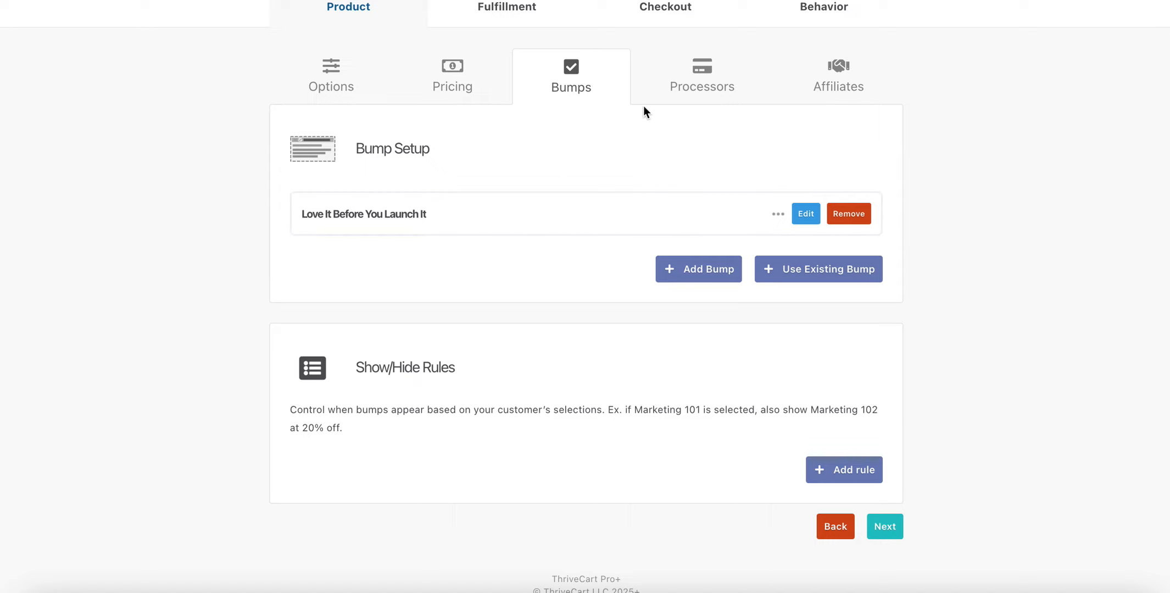
Enable PayPal Legacy with the business PayPal account and proceed to Affiliates.
{"action": "left_click", "coordinate": [884, 529]}
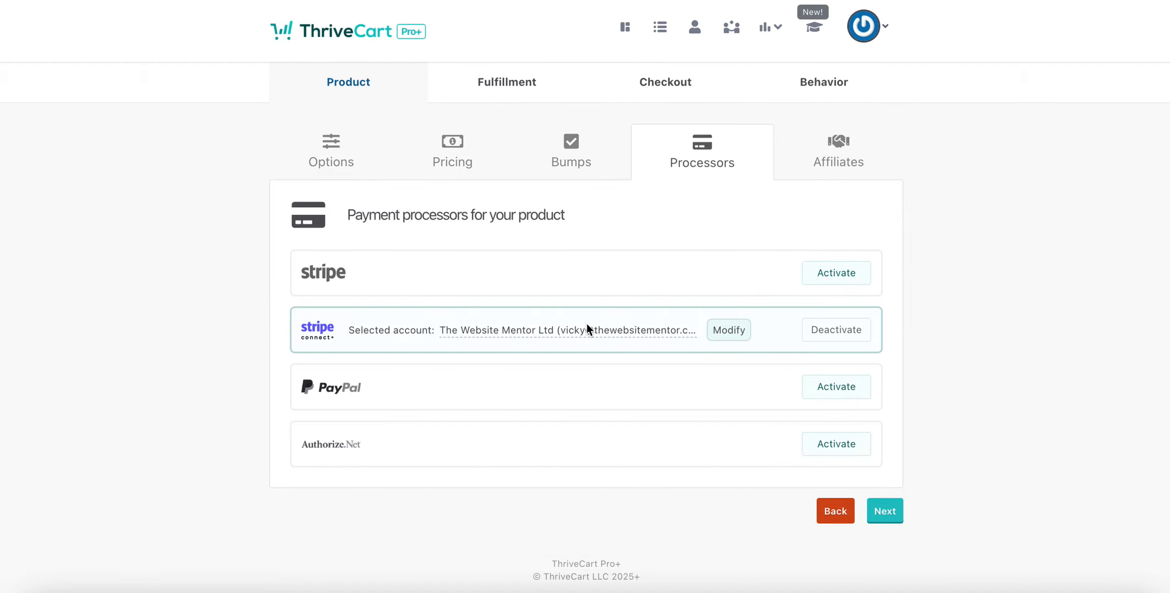
{"action": "left_click", "coordinate": [829, 388]}
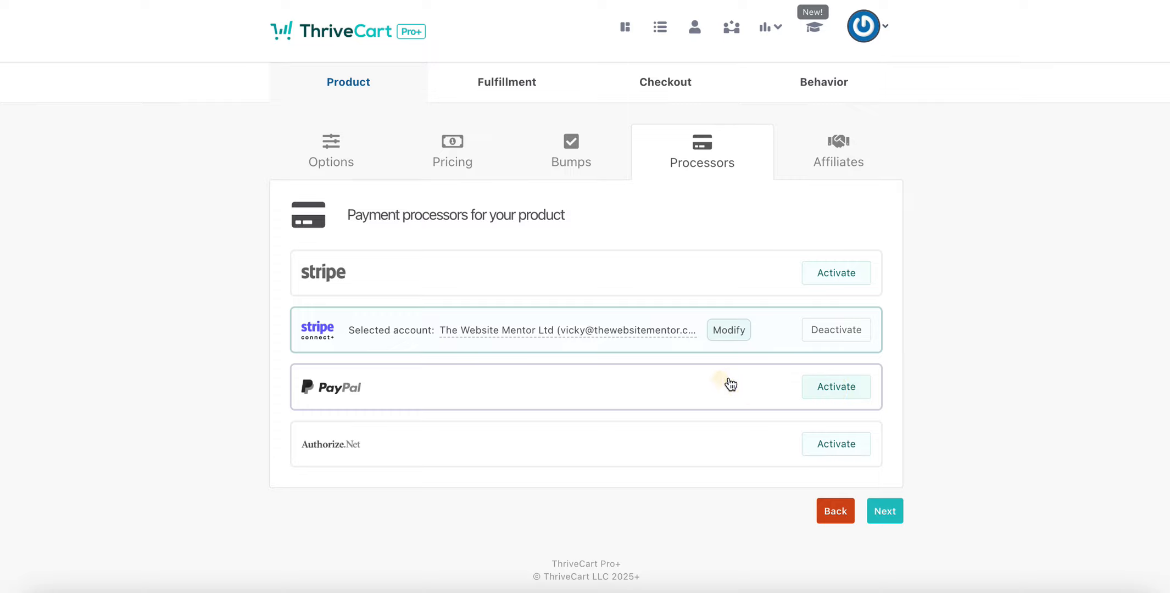
{"action": "left_click", "coordinate": [476, 235]}
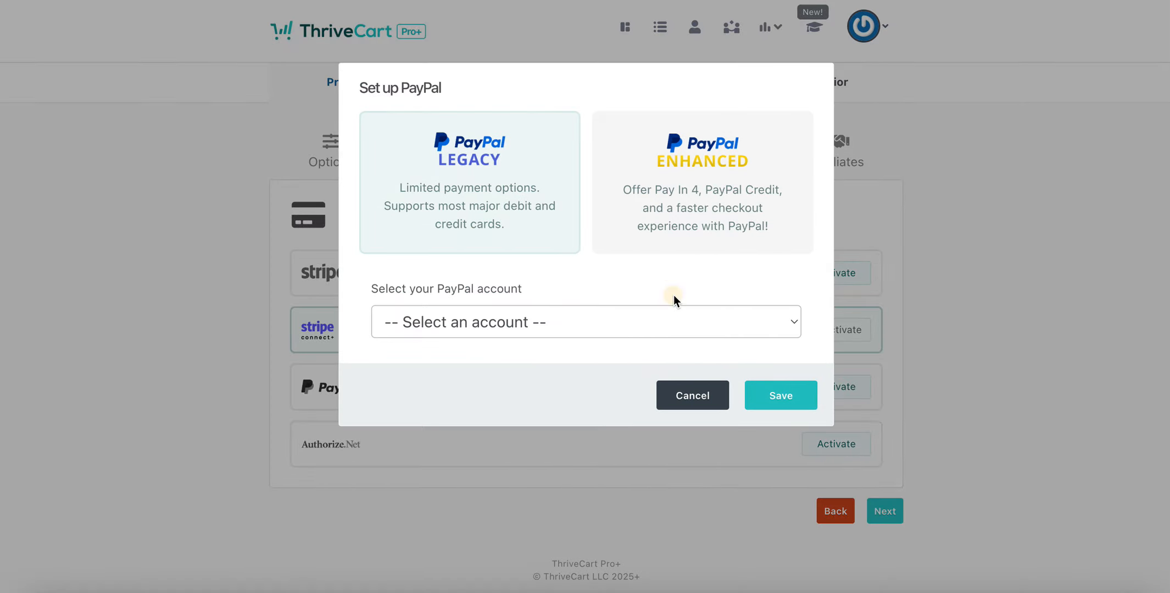
{"action": "left_click", "coordinate": [769, 330]}
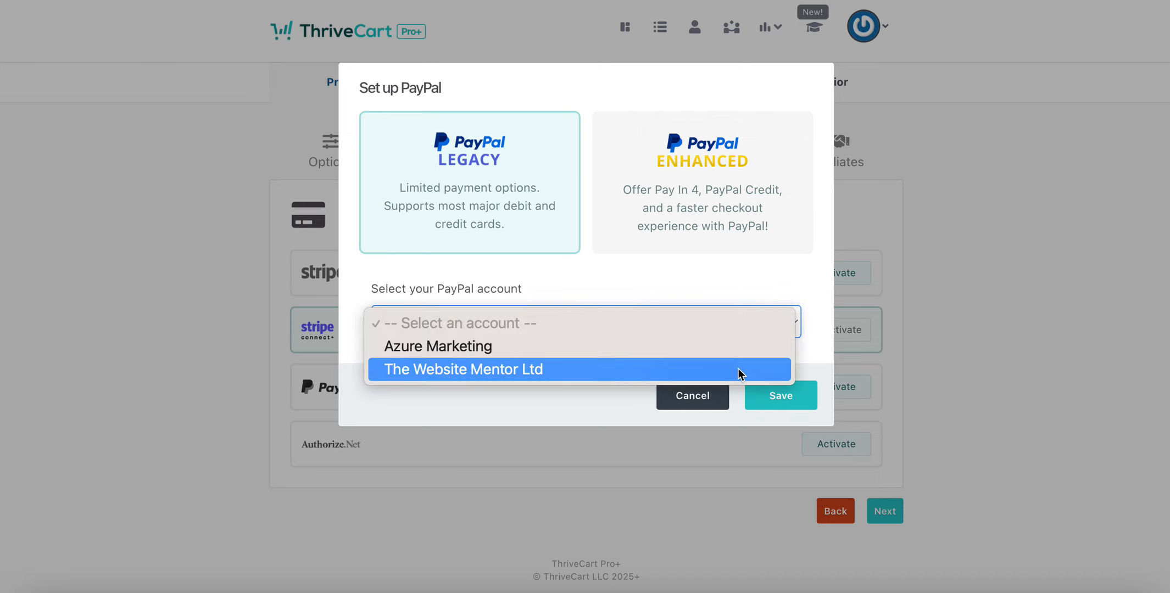
{"action": "left_click", "coordinate": [738, 368]}
{"action": "left_click", "coordinate": [796, 401]}
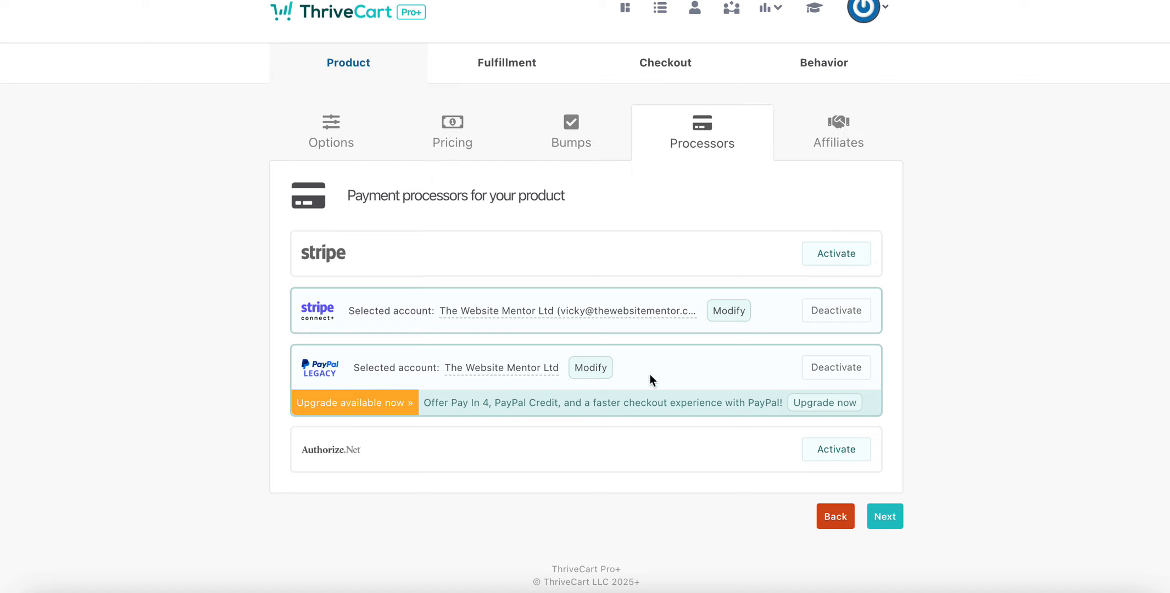
{"action": "scroll", "coordinate": [956, 303], "scroll_direction": "up", "scroll_amount": 1}
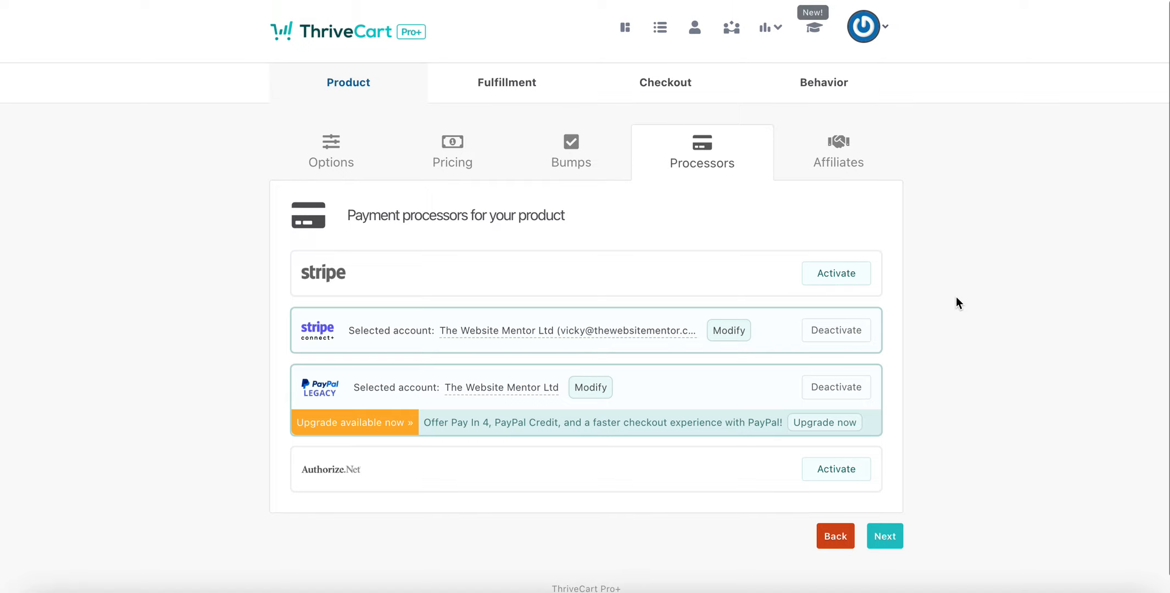
{"action": "left_click", "coordinate": [890, 536]}
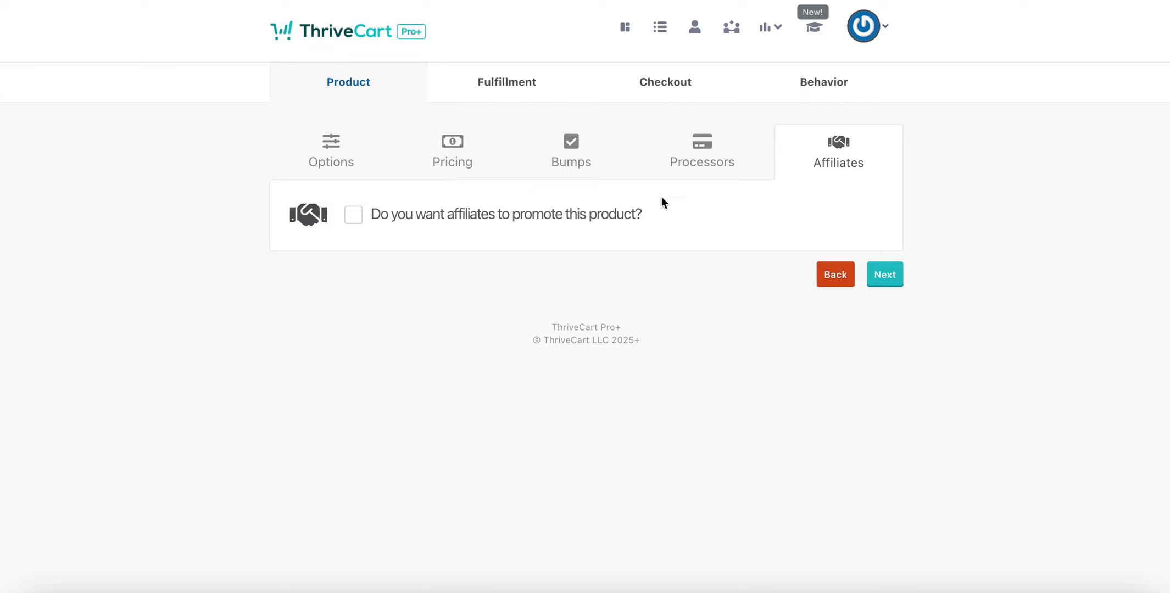
Skip Affiliates and enter the support e-mail address on the Fulfillment step.
{"action": "left_click", "coordinate": [885, 277]}
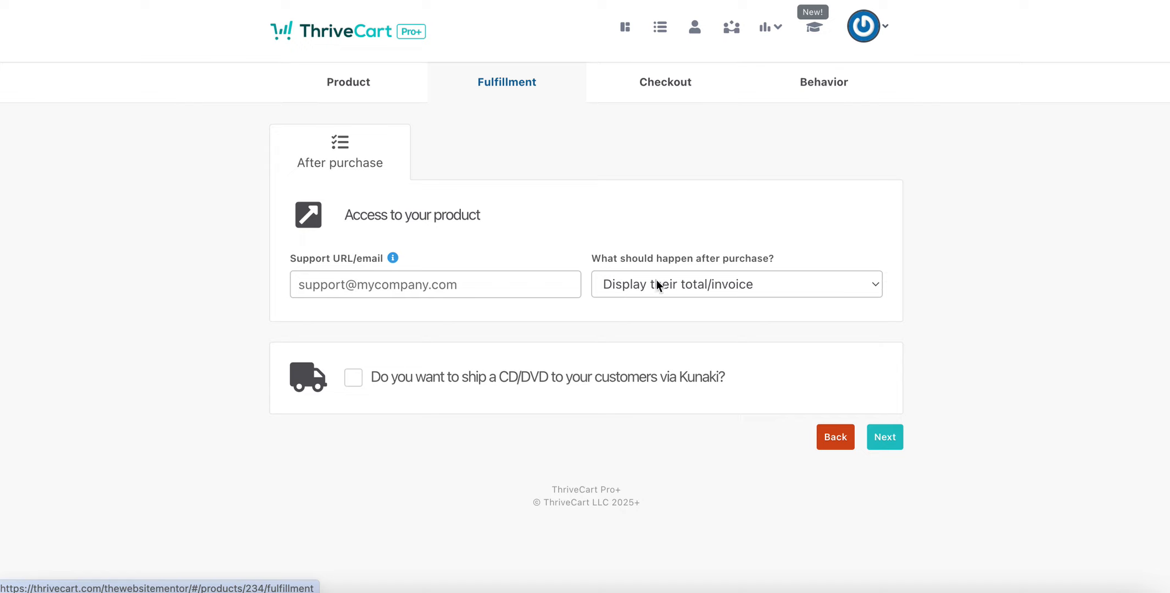
{"action": "left_click", "coordinate": [427, 284]}
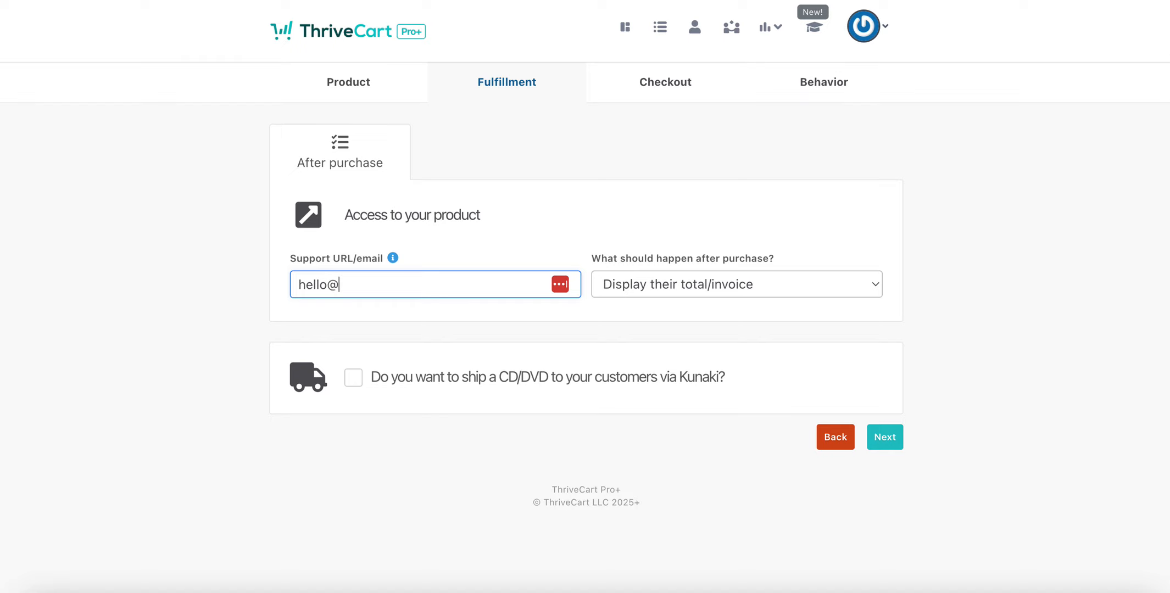
{"action": "key", "text": "Tab"}
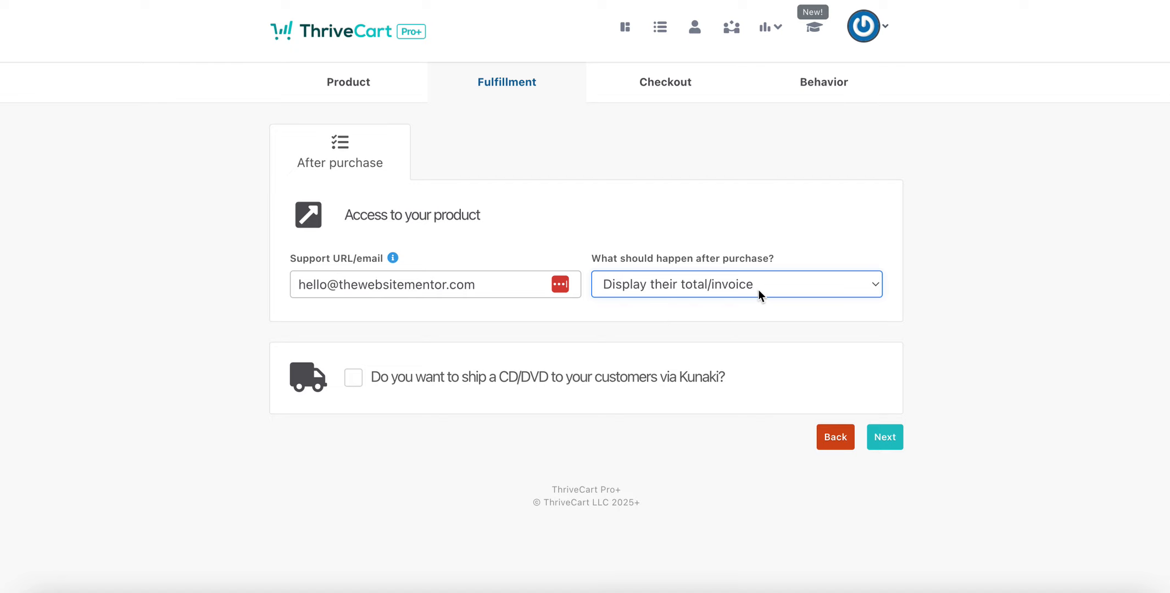
{"action": "left_click", "coordinate": [885, 437]}
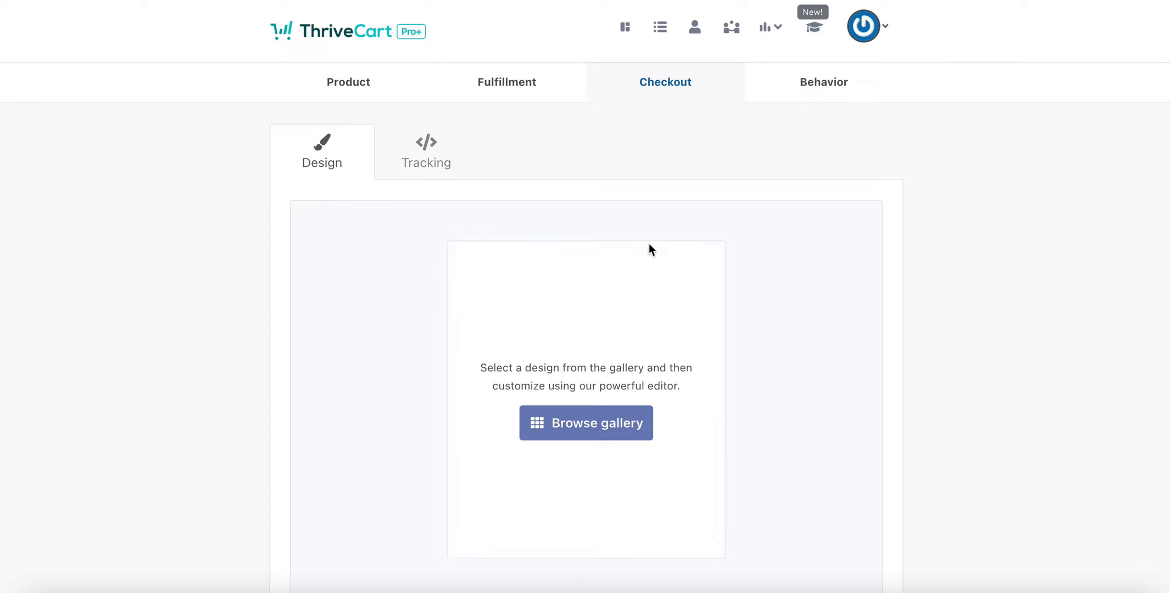
Go through Tracking to Behavior, close a new rule unadded, and try Save & get URL.
{"action": "scroll", "coordinate": [676, 226], "scroll_direction": "down", "scroll_amount": 3}
{"action": "left_click", "coordinate": [881, 525]}
{"action": "scroll", "coordinate": [611, 240], "scroll_direction": "down", "scroll_amount": 1}
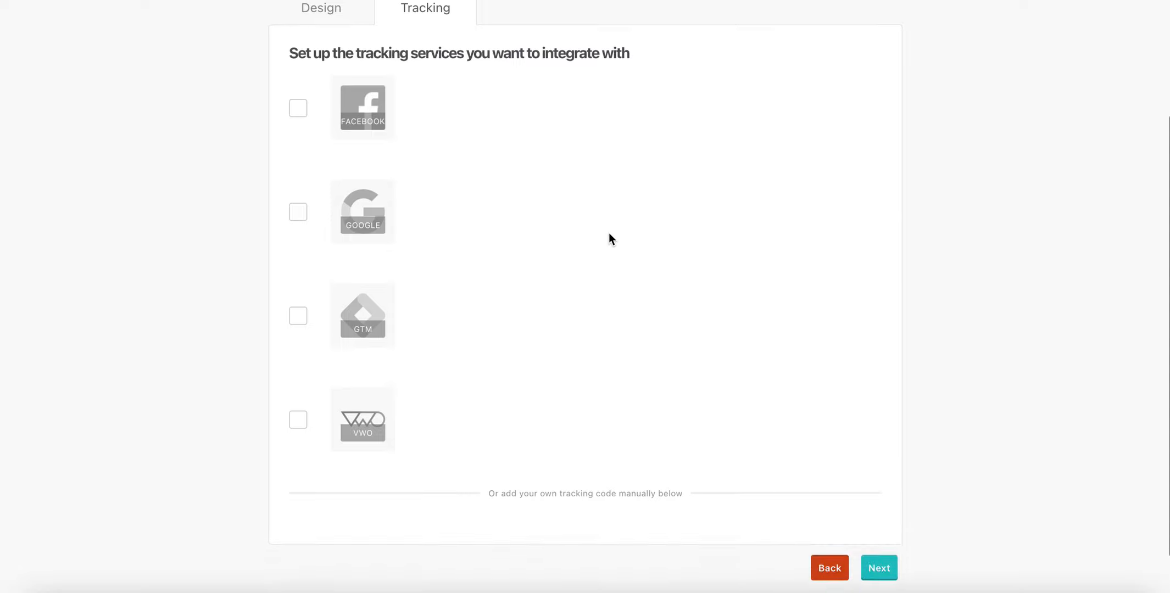
{"action": "scroll", "coordinate": [608, 238], "scroll_direction": "up", "scroll_amount": 4}
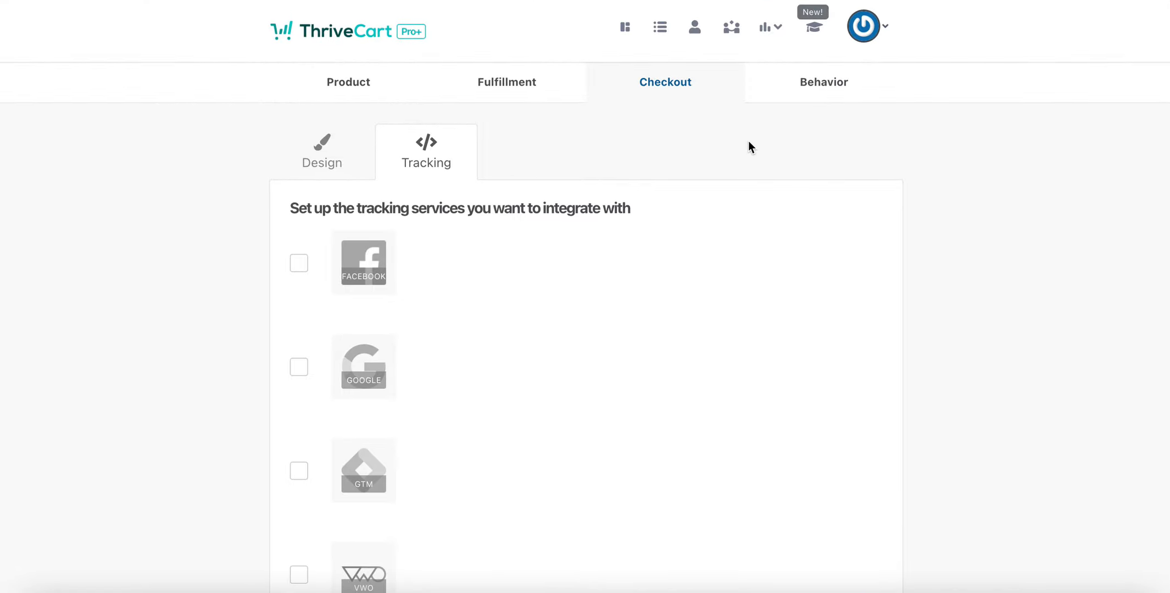
{"action": "left_click", "coordinate": [827, 85]}
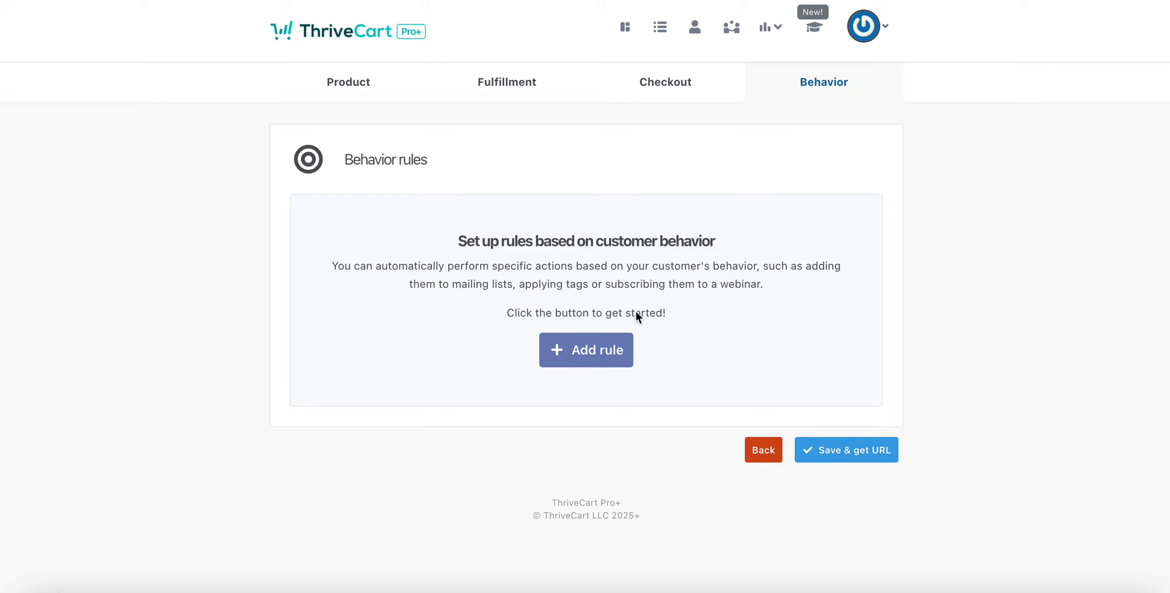
{"action": "left_click", "coordinate": [591, 358]}
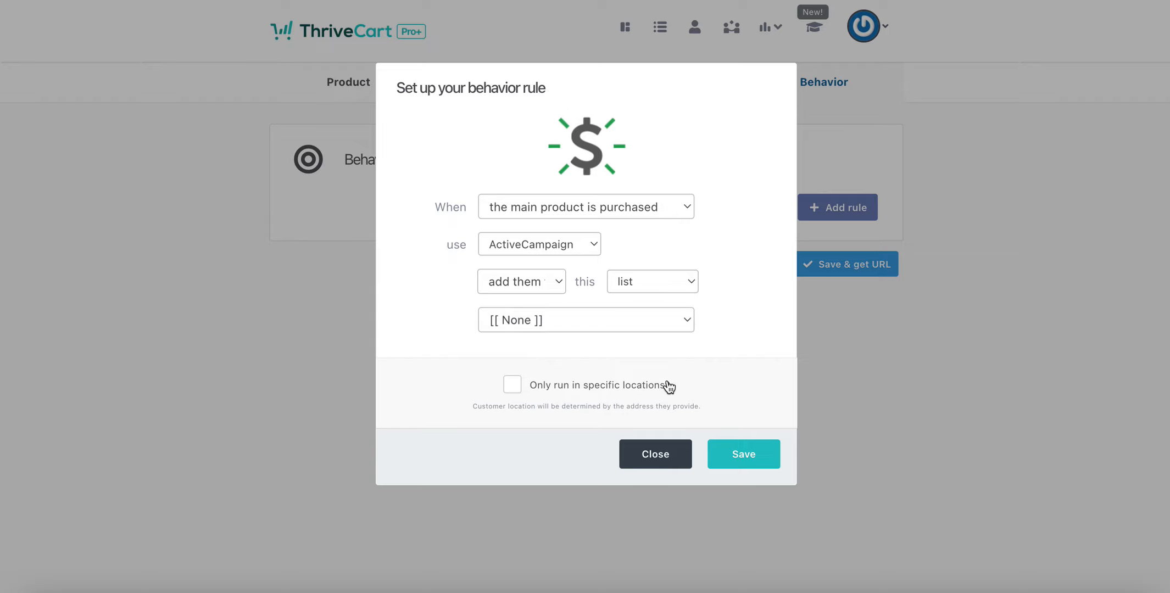
{"action": "left_click", "coordinate": [659, 455]}
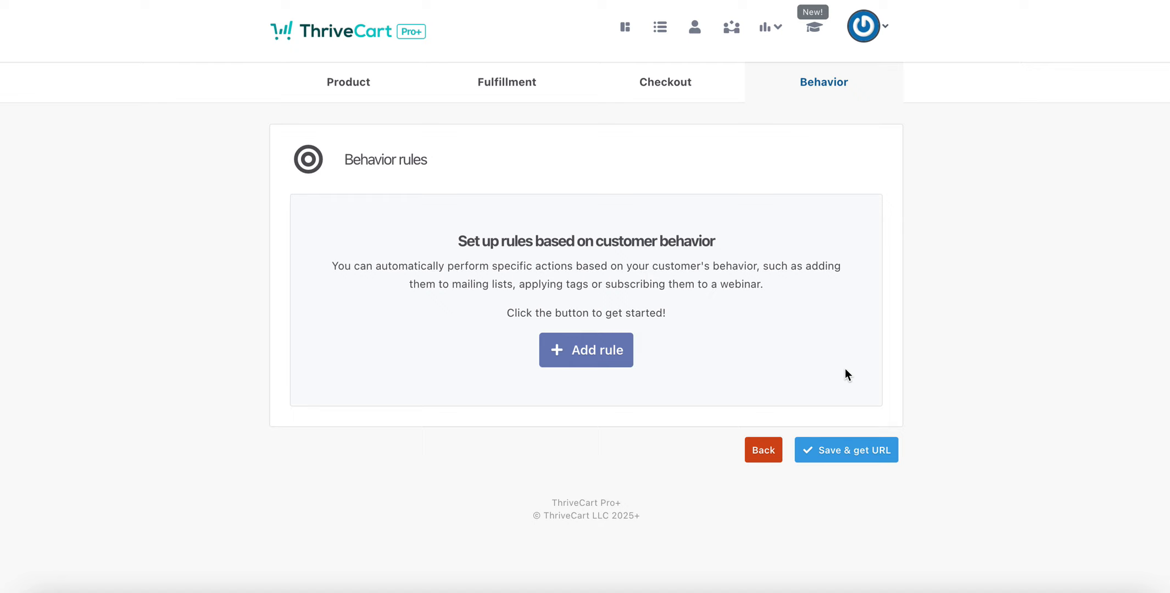
{"action": "left_click", "coordinate": [844, 451]}
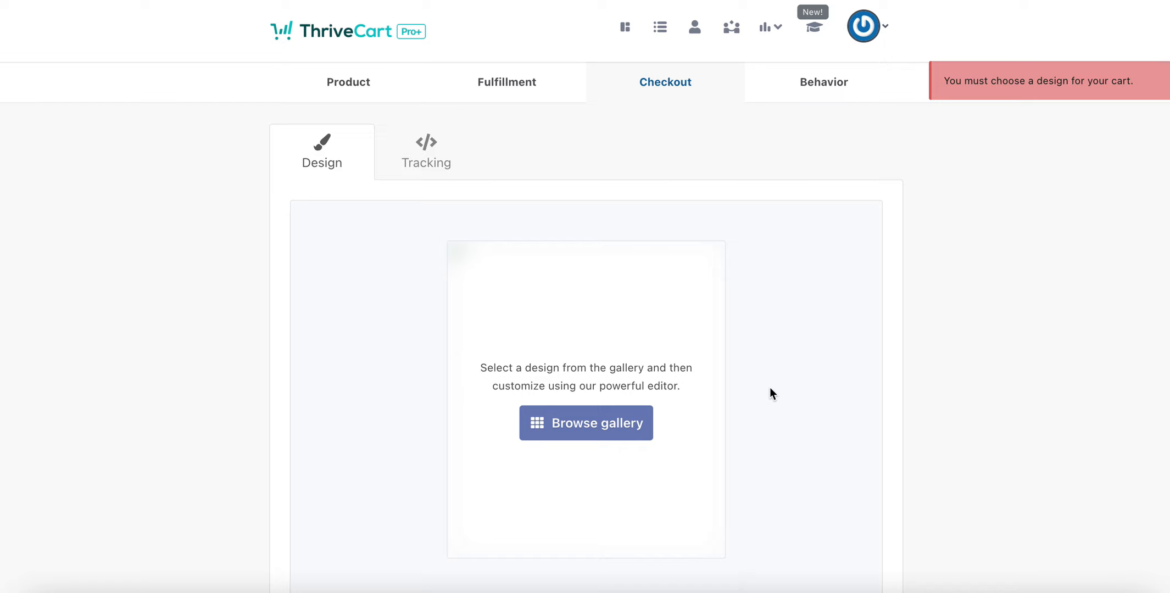
Choose the Legacy 'Standard (Classic)' cart design and complete it through the success page.
{"action": "left_click", "coordinate": [586, 430]}
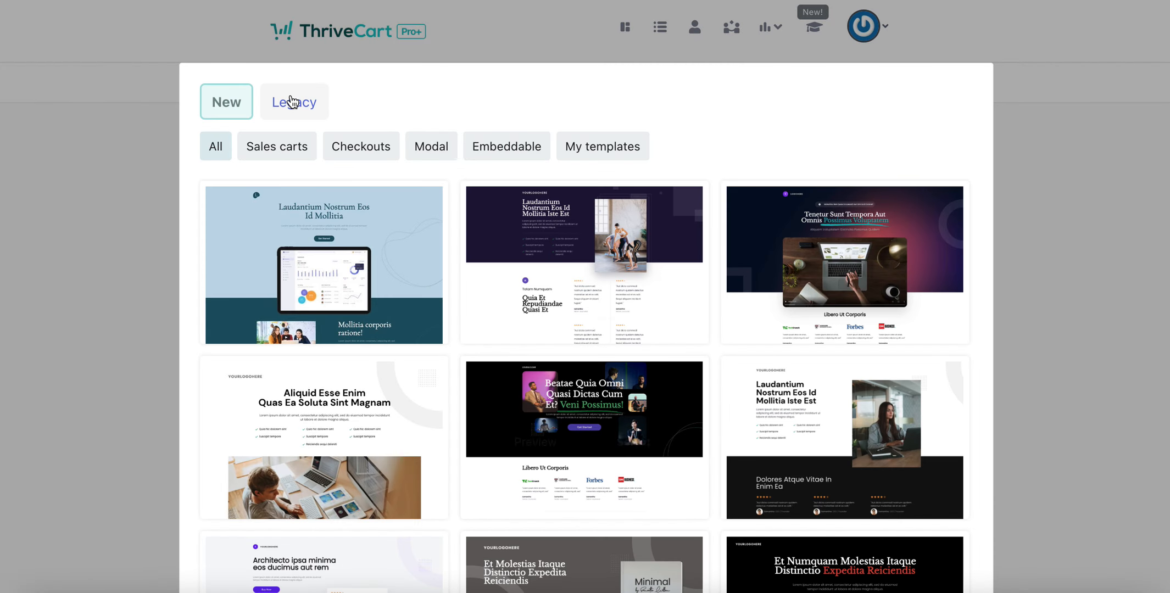
{"action": "left_click", "coordinate": [291, 101]}
{"action": "left_click", "coordinate": [354, 279]}
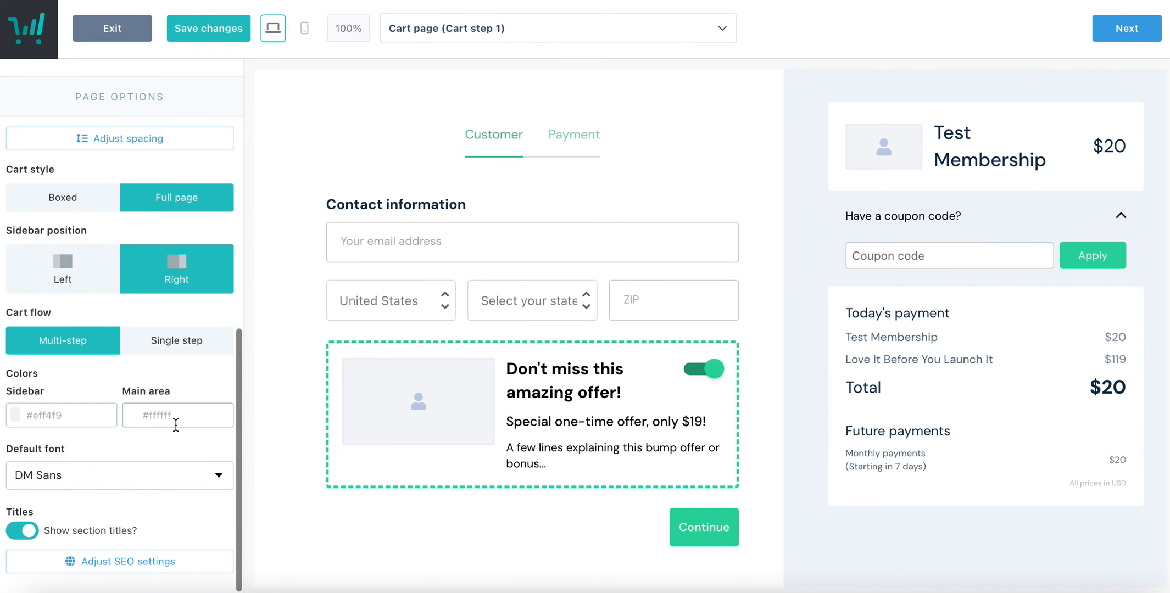
{"action": "scroll", "coordinate": [174, 420], "scroll_direction": "up", "scroll_amount": 10}
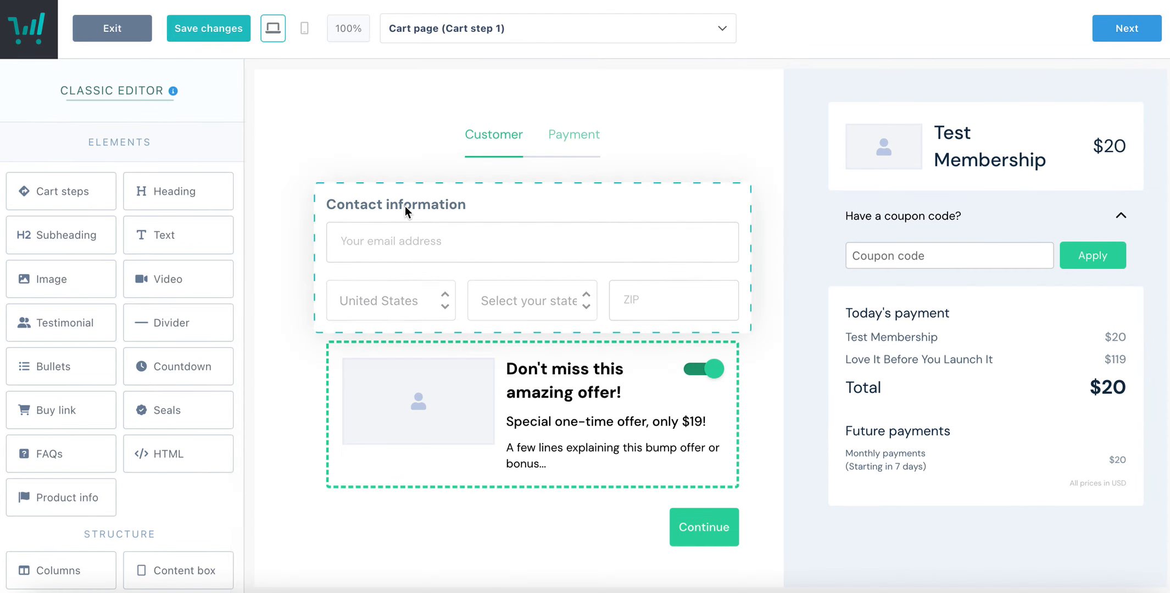
{"action": "left_click", "coordinate": [1126, 28]}
{"action": "left_click", "coordinate": [1126, 28]}
{"action": "left_click", "coordinate": [1131, 35]}
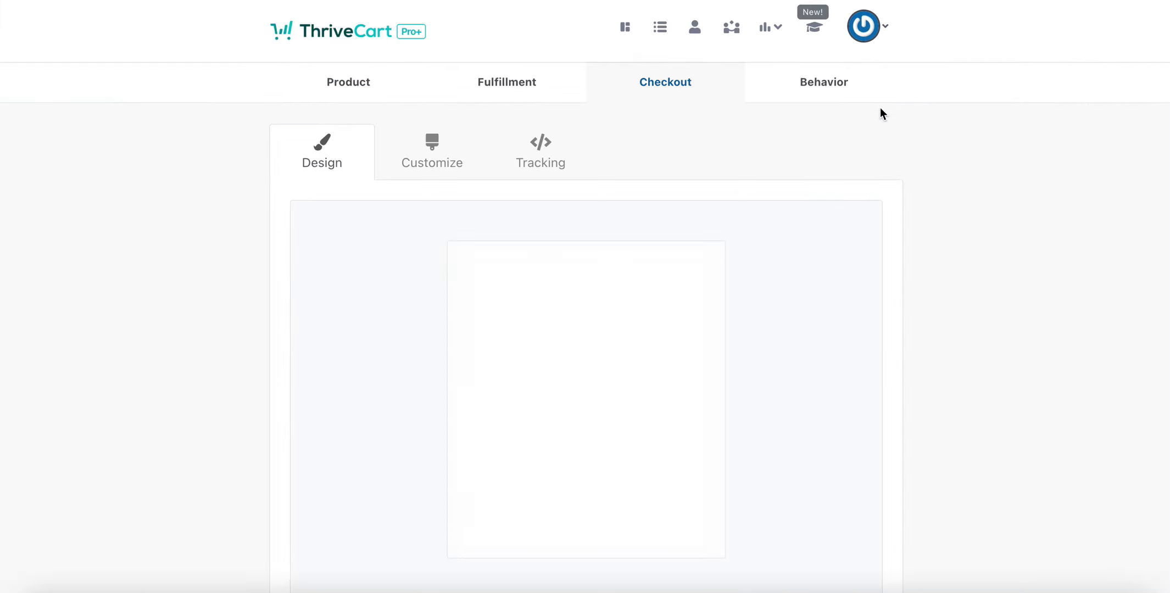
Step through cart customisation and tracking to the Behavior stage.
{"action": "scroll", "coordinate": [808, 145], "scroll_direction": "down", "scroll_amount": 3}
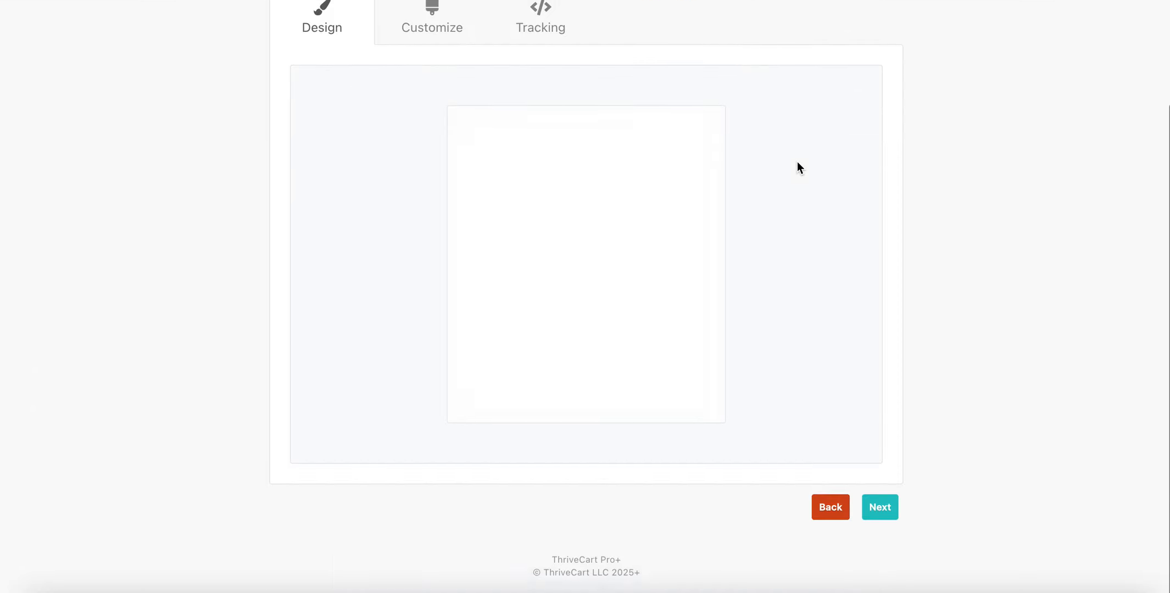
{"action": "left_click", "coordinate": [879, 516]}
{"action": "left_click", "coordinate": [888, 518]}
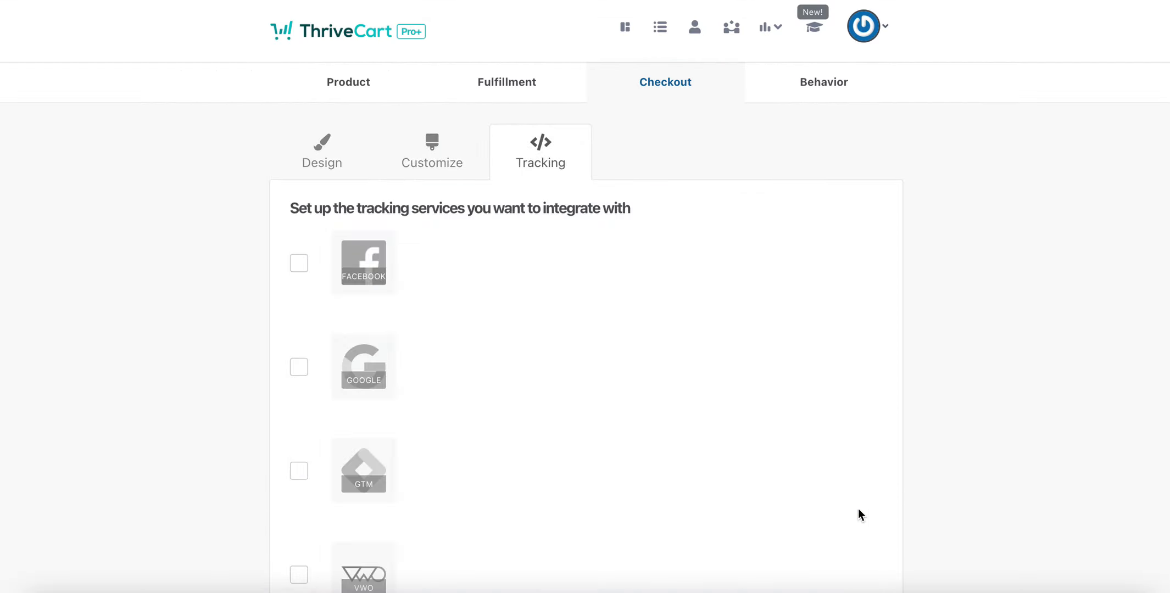
{"action": "scroll", "coordinate": [856, 472], "scroll_direction": "down", "scroll_amount": 2}
{"action": "scroll", "coordinate": [845, 450], "scroll_direction": "down", "scroll_amount": 3}
{"action": "left_click", "coordinate": [876, 516]}
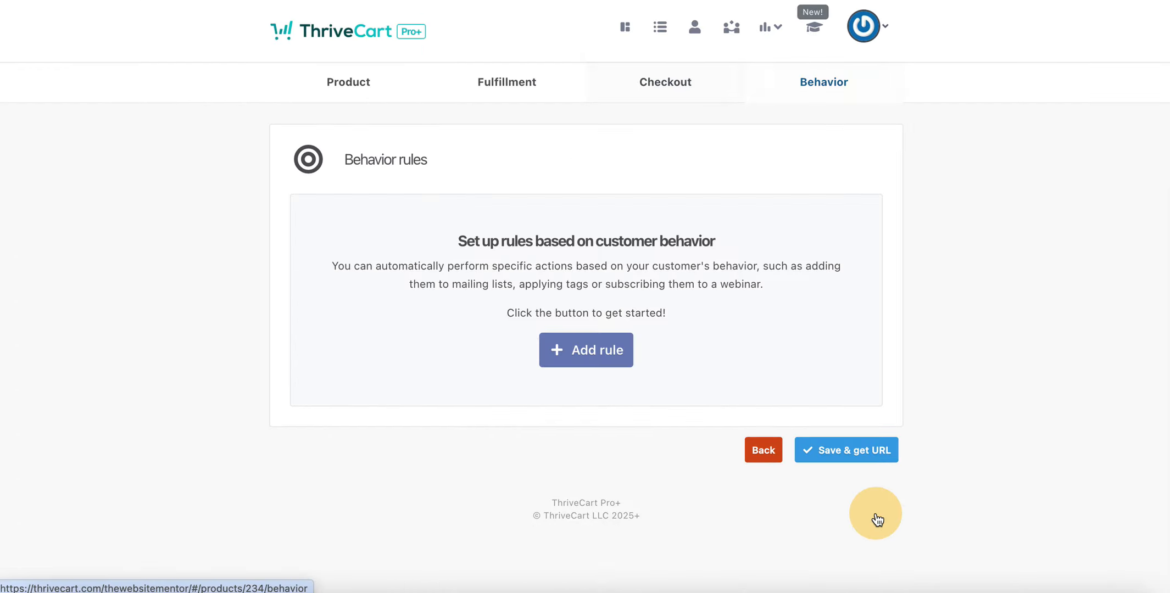
Save Test Membership to get its checkout URL, then view and close its QR code.
{"action": "left_click", "coordinate": [857, 459]}
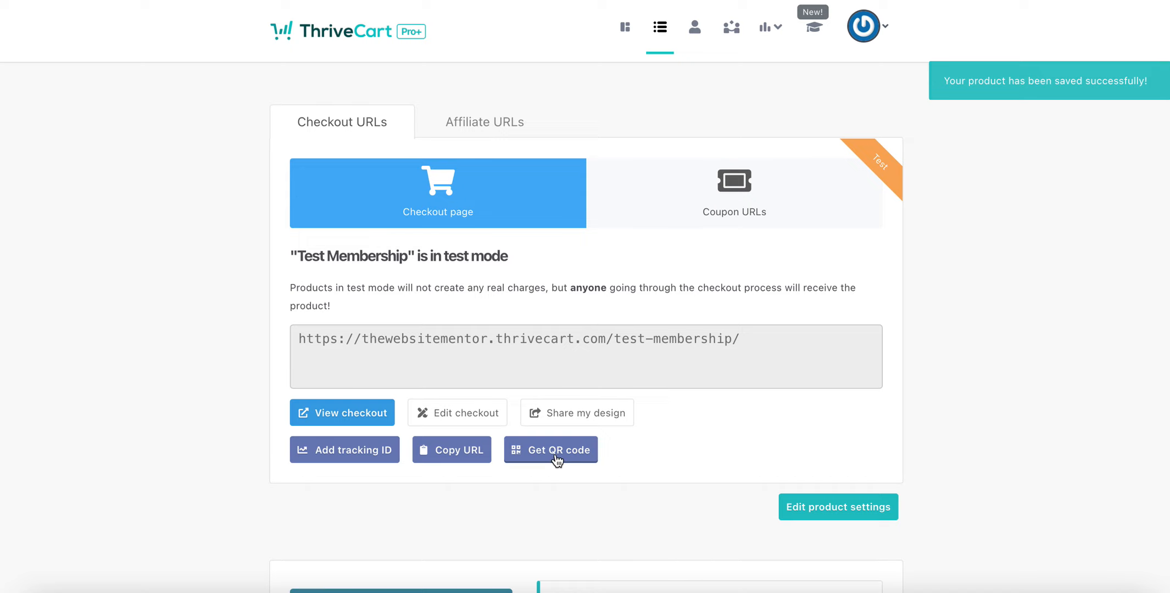
{"action": "left_click", "coordinate": [555, 454]}
{"action": "left_click", "coordinate": [590, 409]}
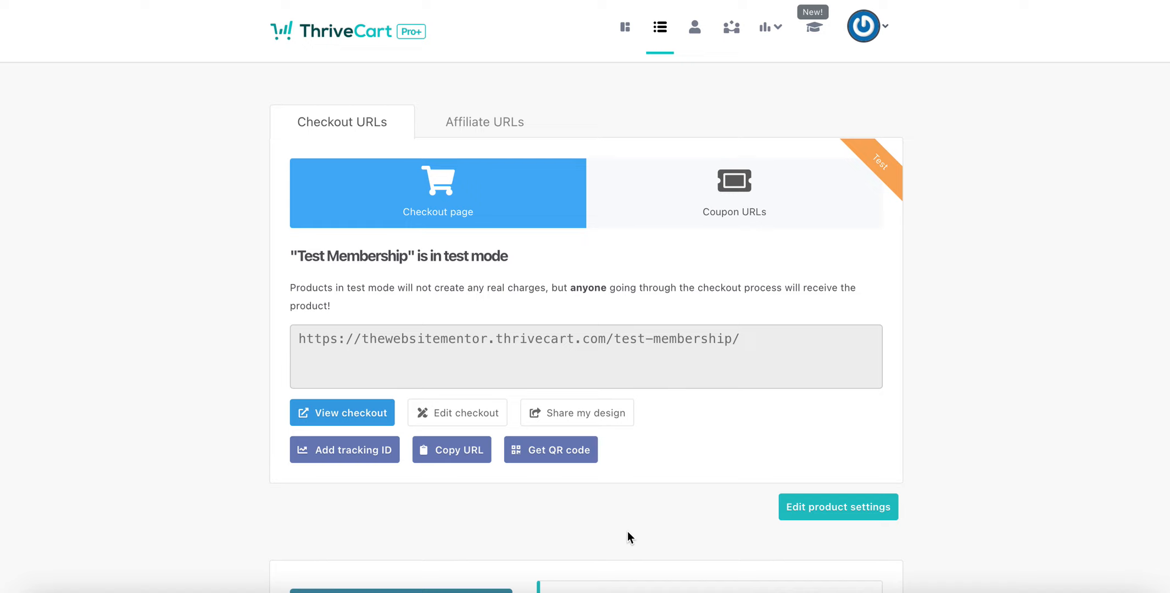
{"action": "left_click", "coordinate": [777, 32]}
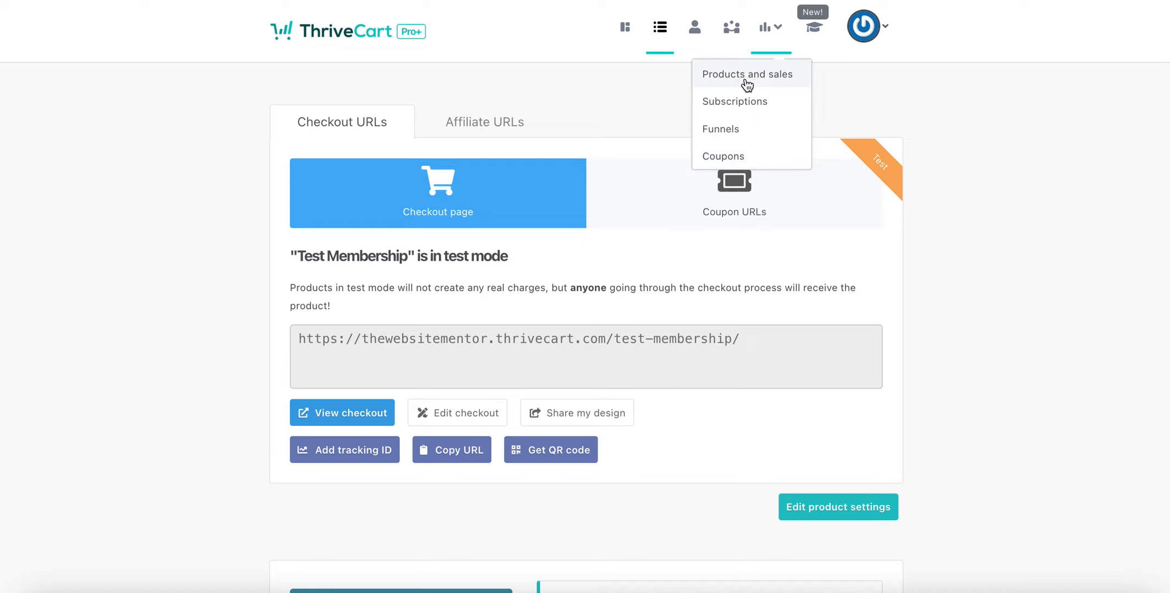